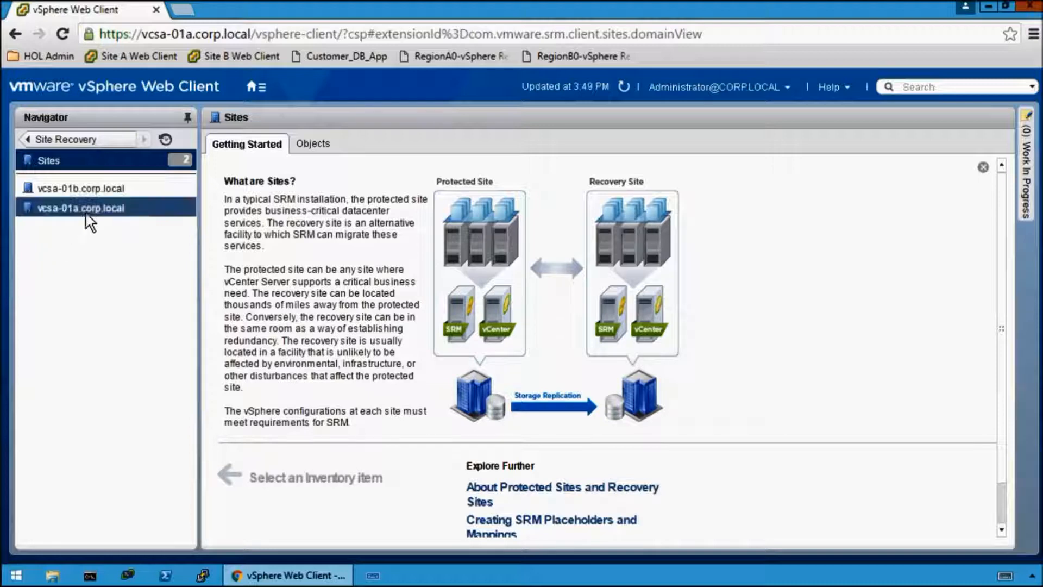
Start a network mapping for the vcsa-01a.corp.local site with mappings prepared manually
{"action": "left_click", "coordinate": [82, 209]}
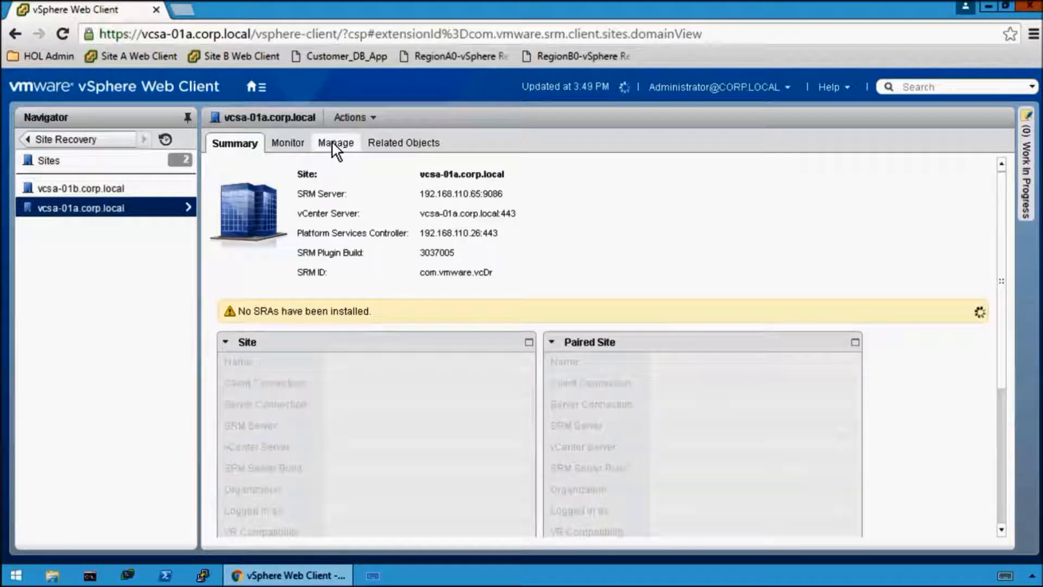
{"action": "left_click", "coordinate": [333, 145]}
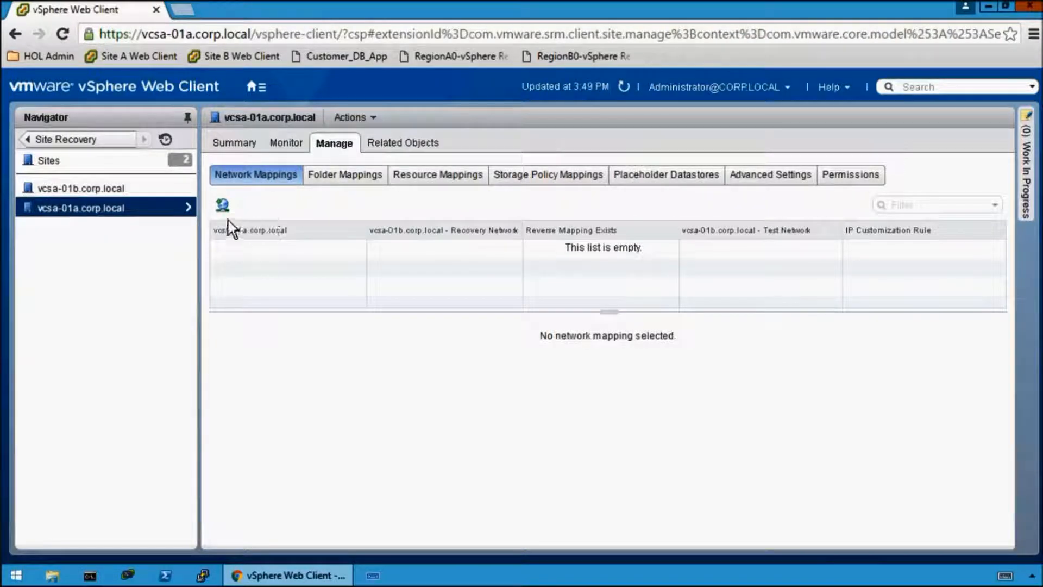
{"action": "left_click", "coordinate": [223, 207]}
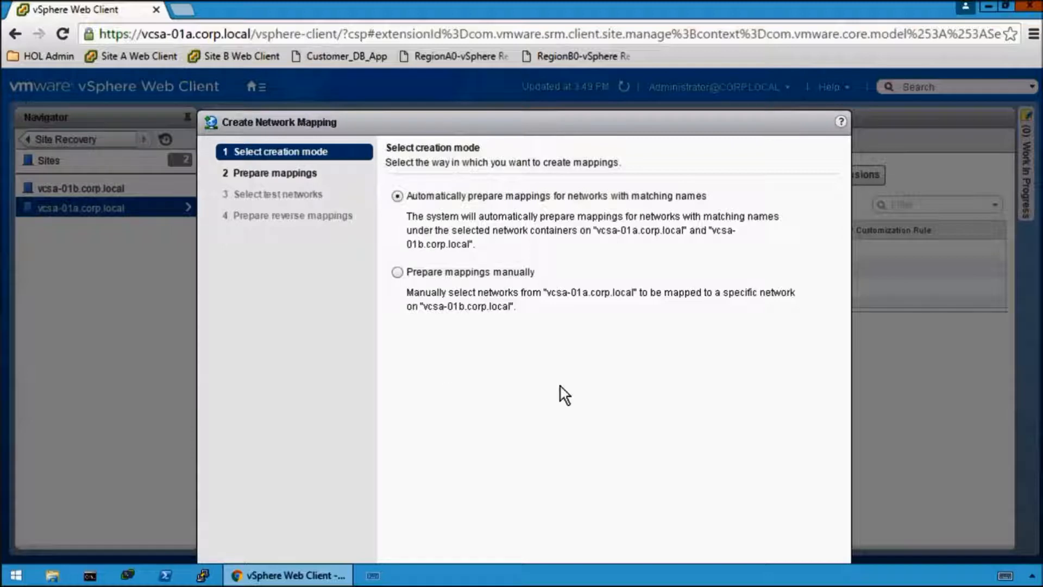
{"action": "left_click_drag", "start_coordinate": [658, 126], "coordinate": [659, 28]}
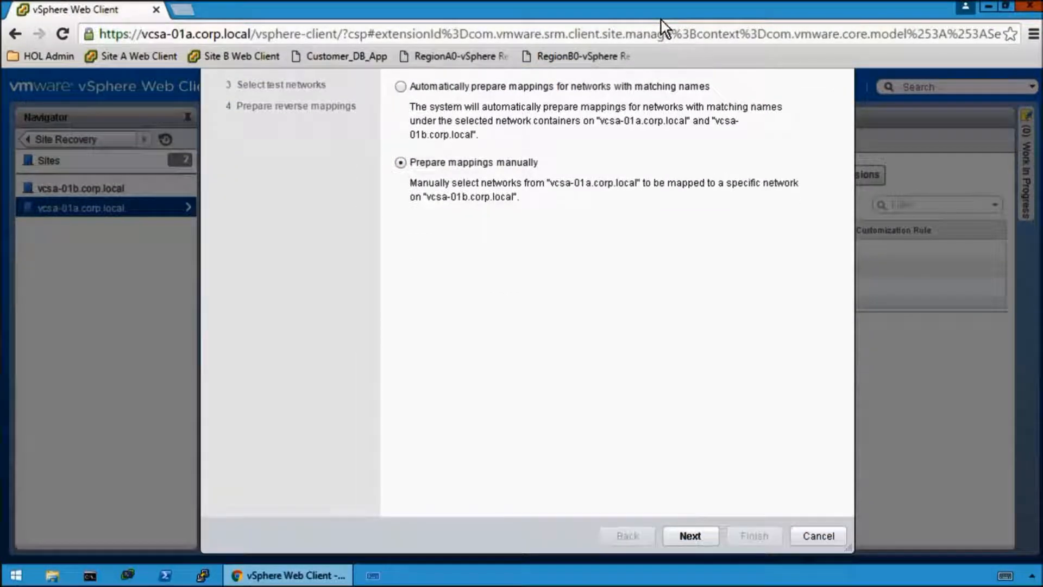
{"action": "left_click", "coordinate": [687, 536]}
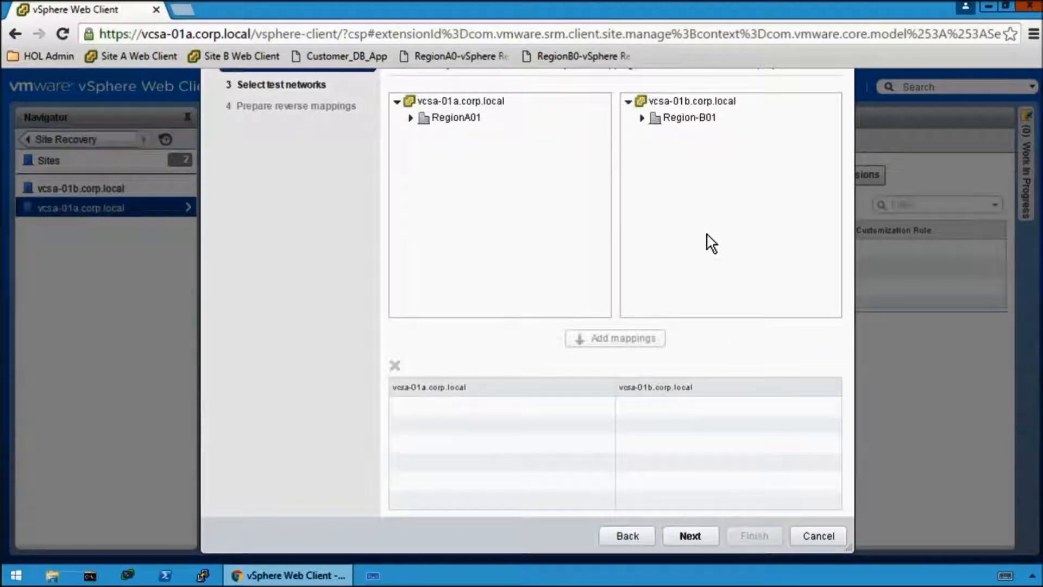
Map vxw-dvs-89-universalwire-1 under RegionA01-vDS-COMP to vxw-dvs-118-universalwire-1 under RegionB01-vDS-COMP01
{"action": "left_click", "coordinate": [410, 117]}
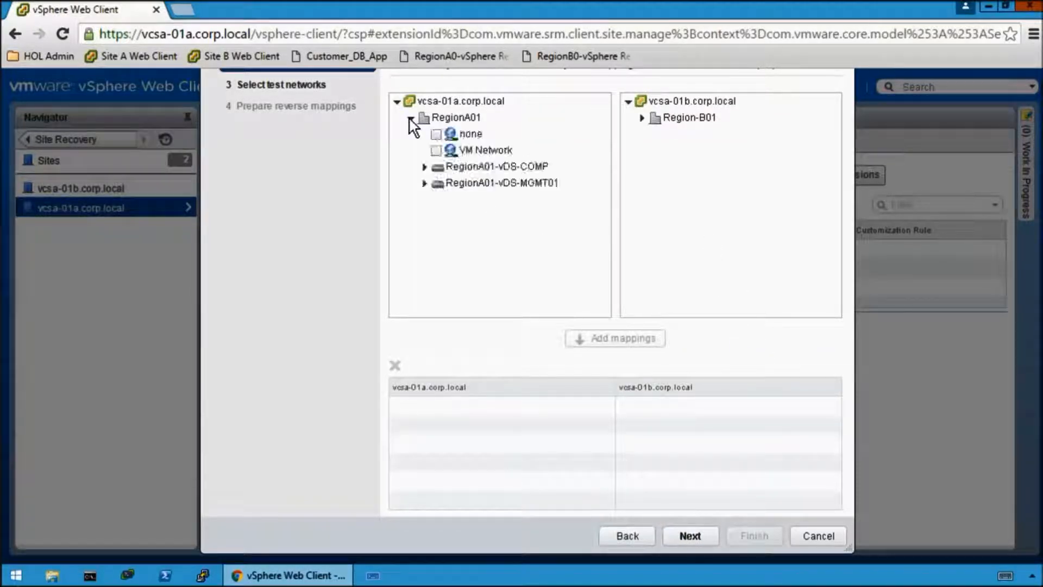
{"action": "left_click", "coordinate": [641, 117]}
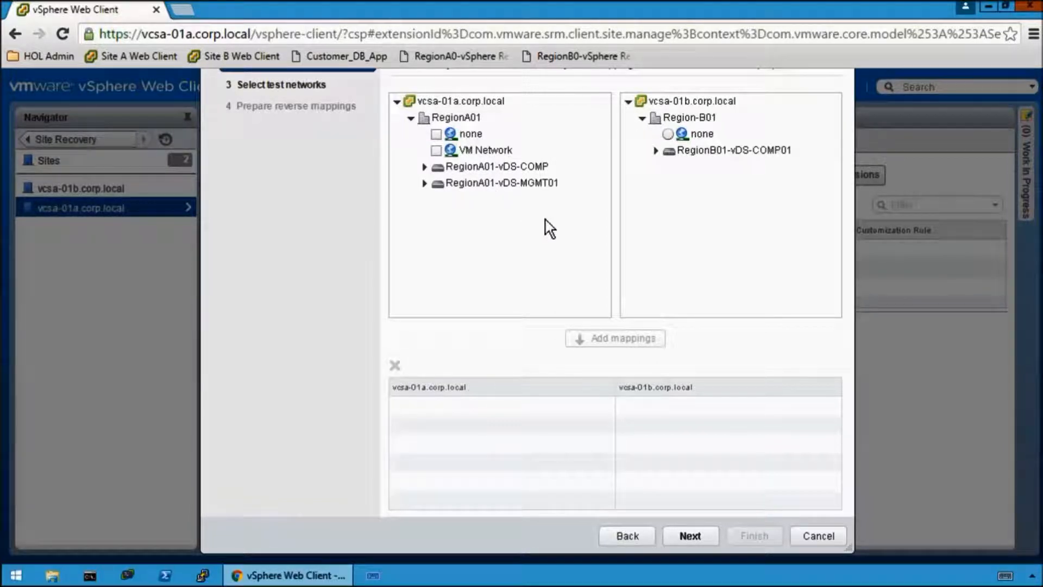
{"action": "left_click", "coordinate": [424, 166]}
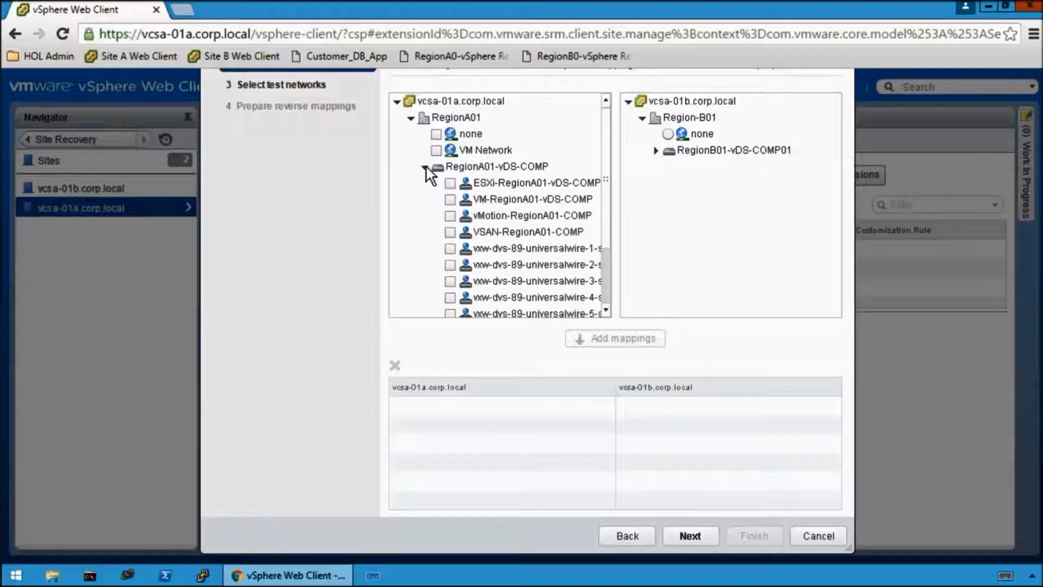
{"action": "left_click", "coordinate": [657, 151]}
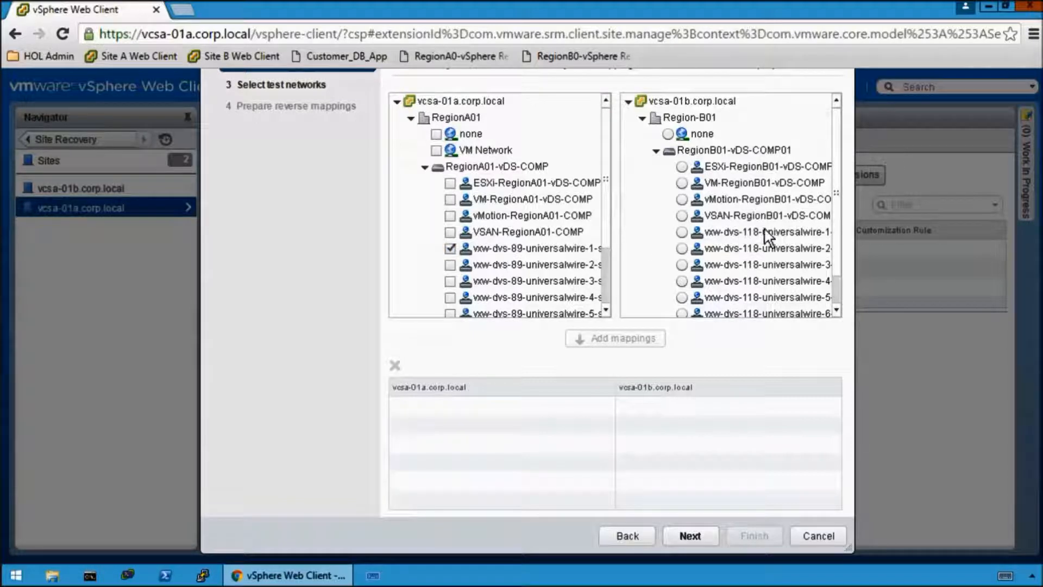
{"action": "left_click", "coordinate": [681, 232]}
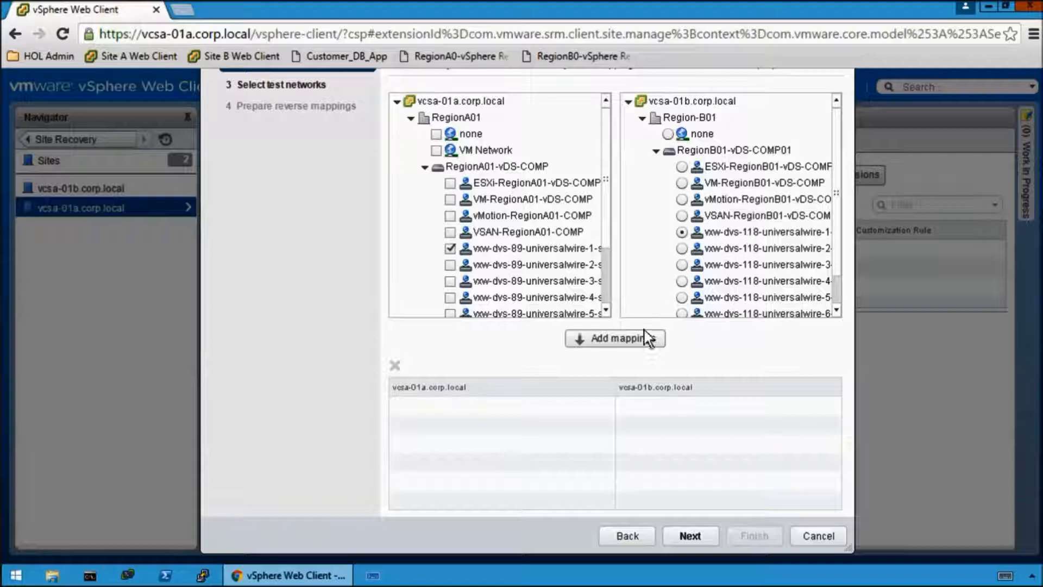
{"action": "left_click", "coordinate": [623, 344]}
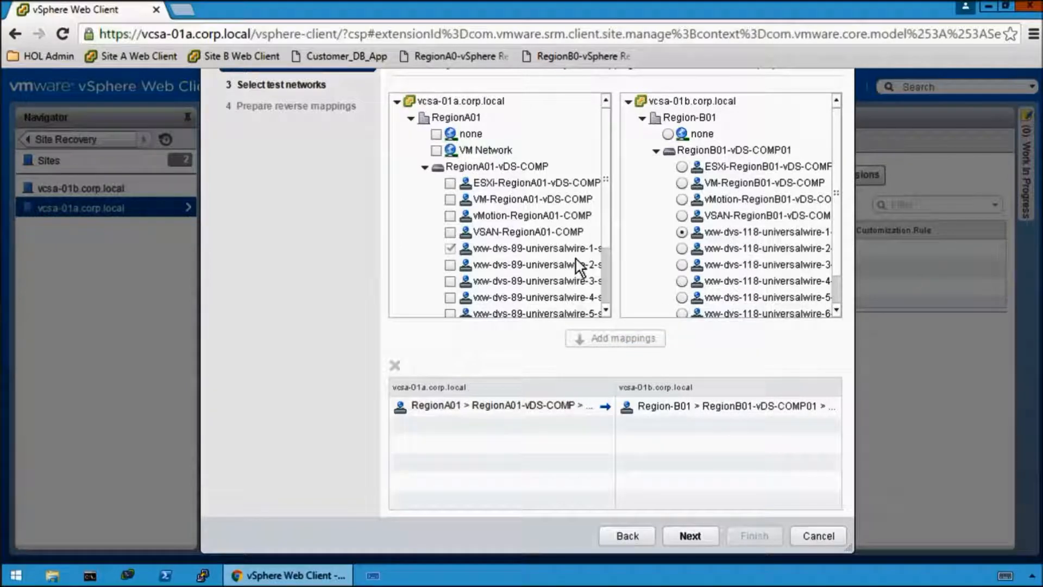
Add mappings from vxw-dvs-89-universalwire-2 and -3 to vxw-dvs-118-universalwire-2 and -3 respectively
{"action": "left_click", "coordinate": [451, 264]}
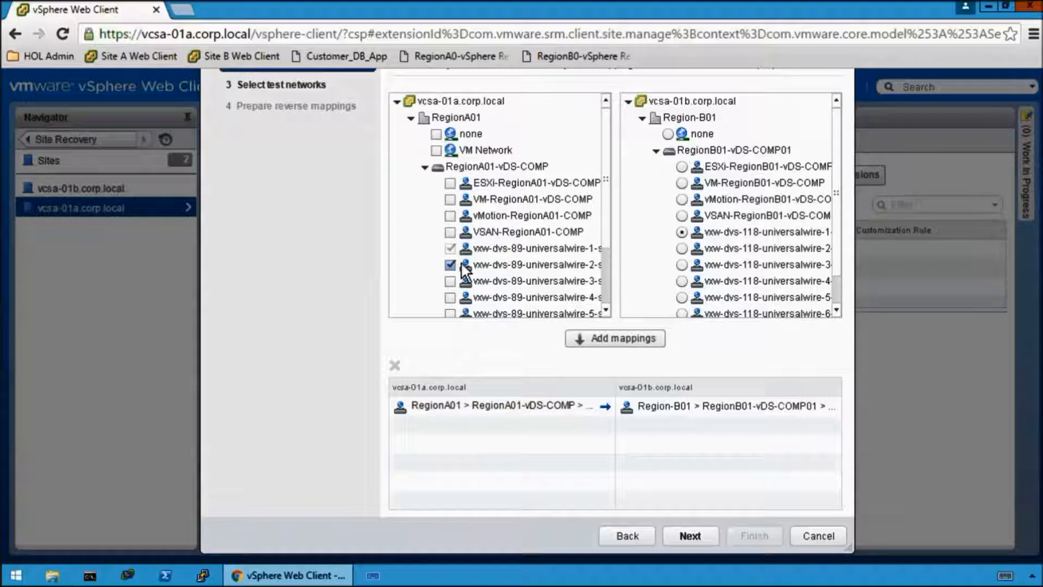
{"action": "left_click", "coordinate": [681, 249]}
{"action": "left_click", "coordinate": [631, 338]}
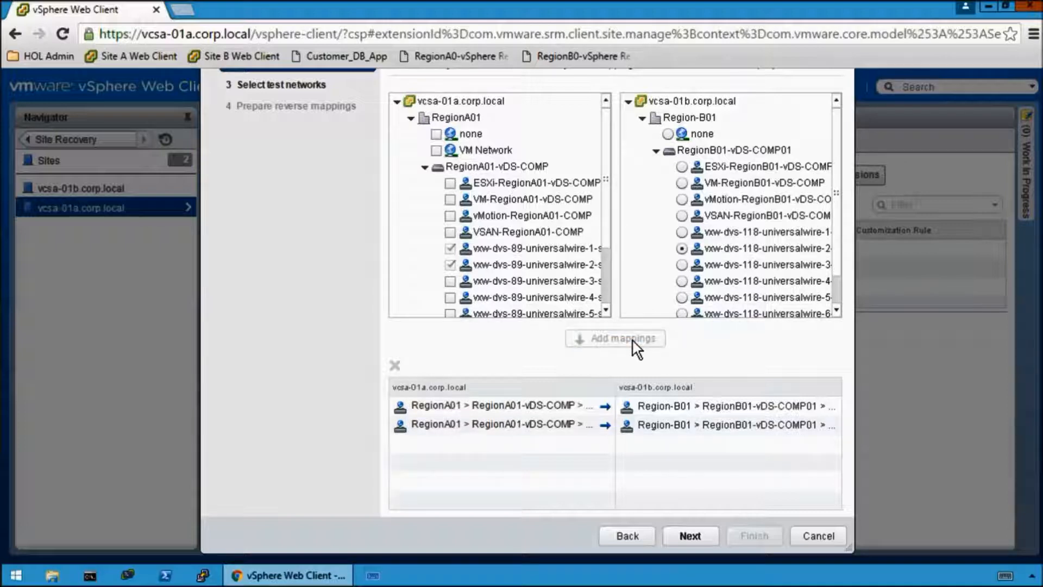
{"action": "left_click", "coordinate": [450, 281]}
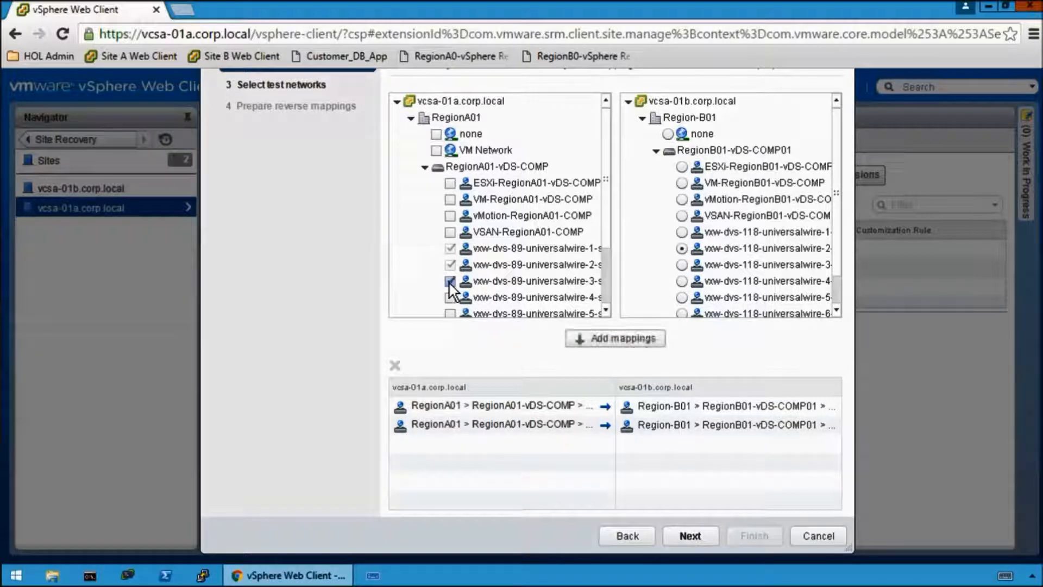
{"action": "left_click", "coordinate": [682, 265]}
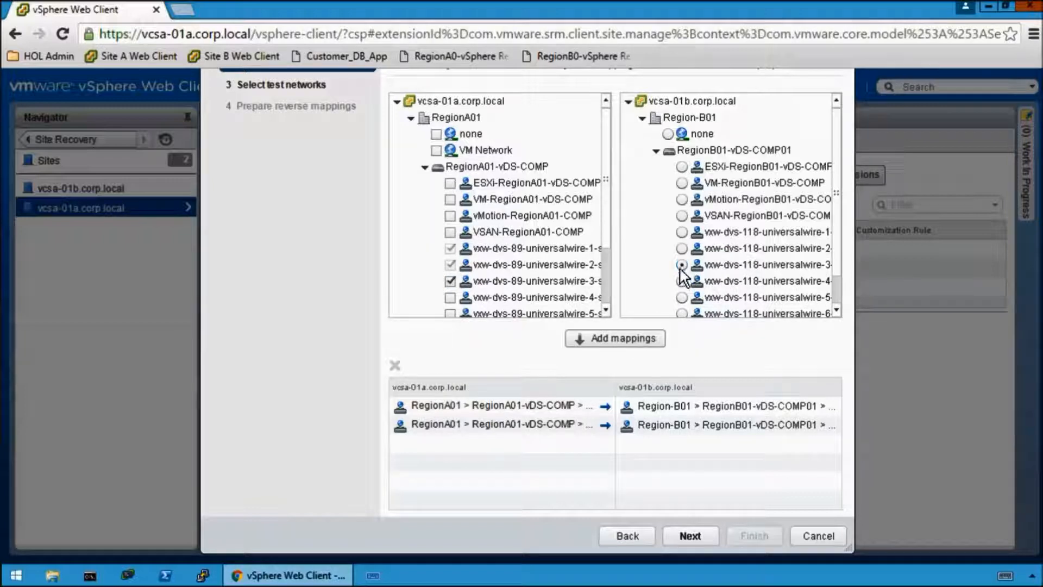
{"action": "left_click", "coordinate": [617, 340]}
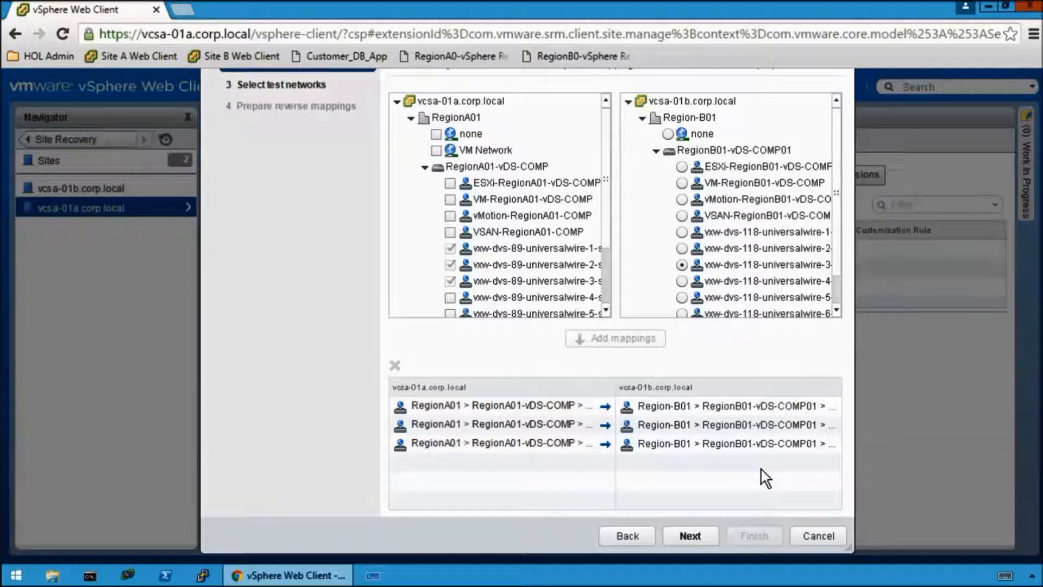
Complete the network mappings with the auto-created isolated test networks and no reverse mappings
{"action": "left_click", "coordinate": [693, 534]}
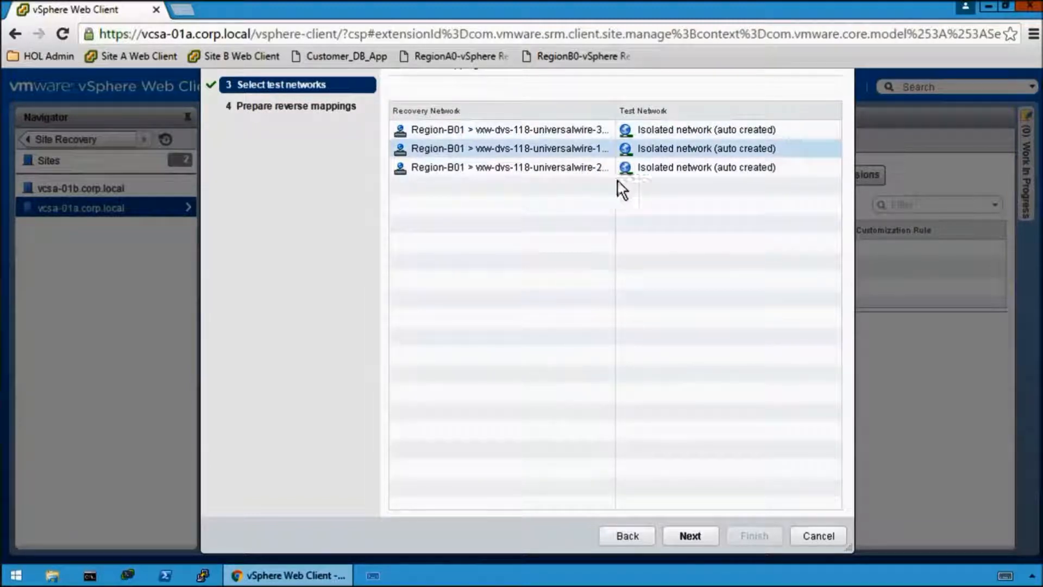
{"action": "left_click", "coordinate": [688, 534]}
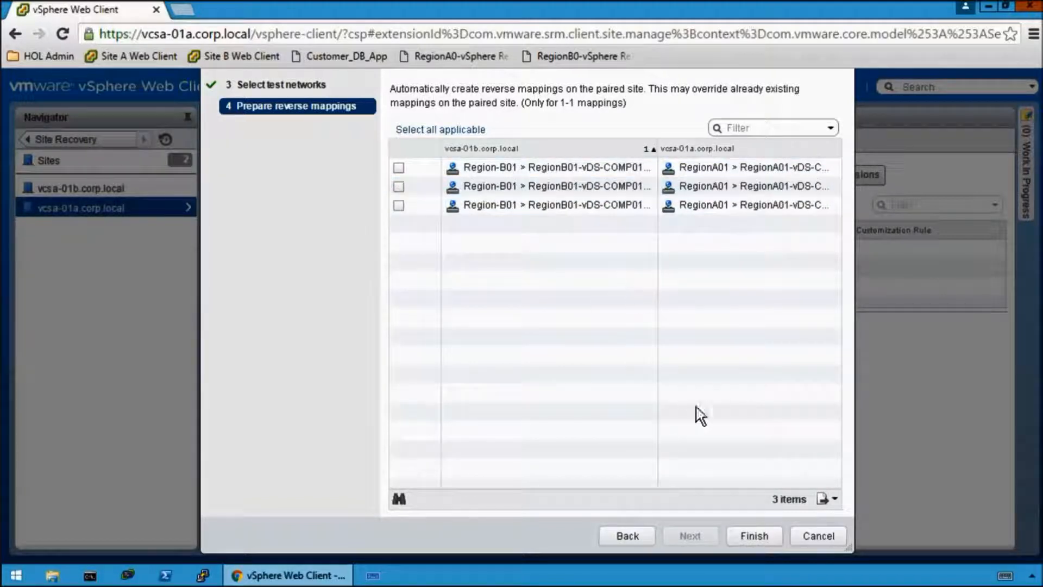
{"action": "left_click", "coordinate": [754, 535]}
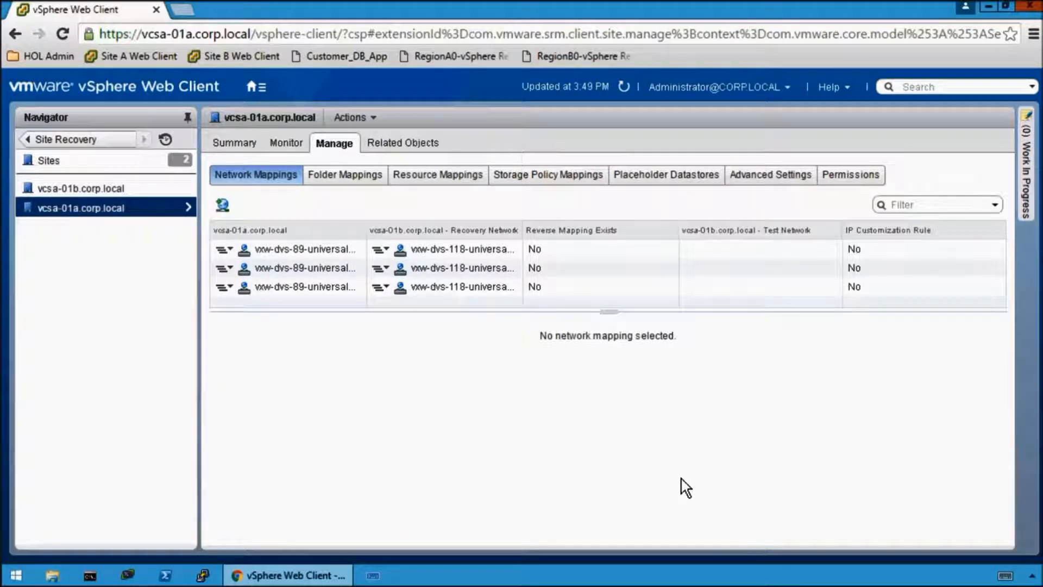
Start a folder mapping for the vcsa-01a.corp.local site with mappings prepared manually
{"action": "left_click", "coordinate": [362, 179]}
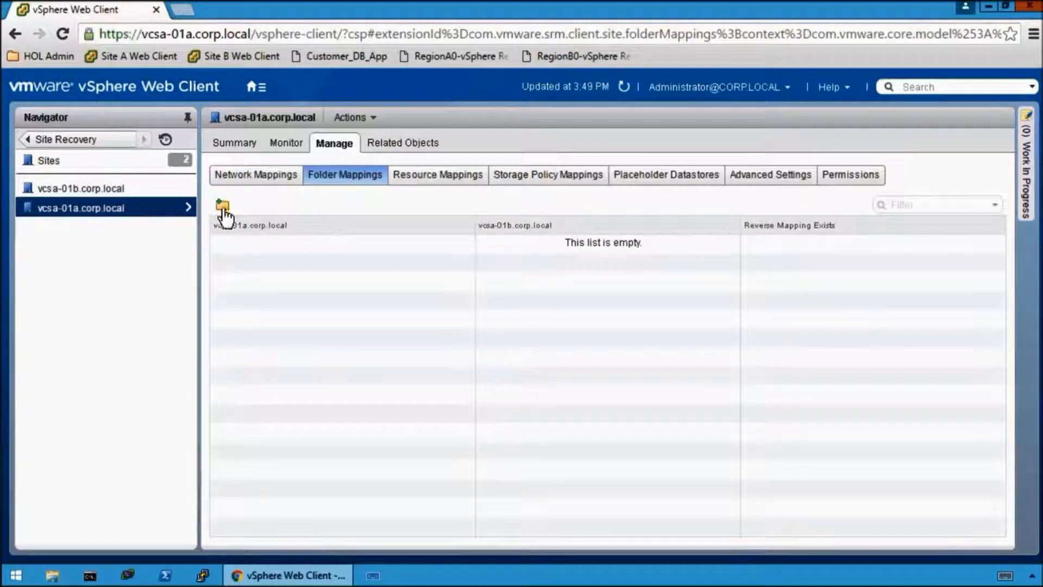
{"action": "left_click", "coordinate": [223, 206]}
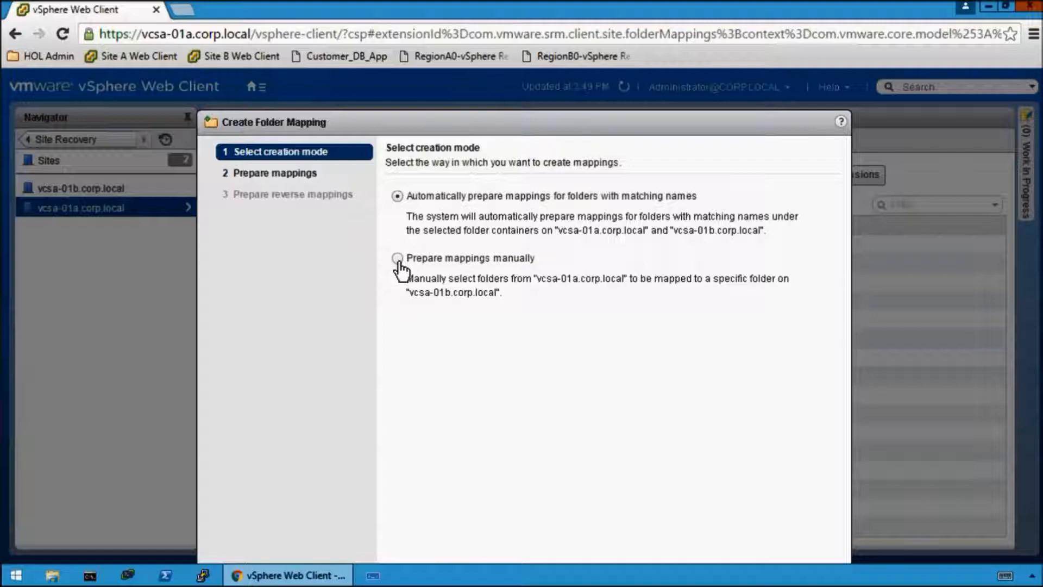
{"action": "left_click_drag", "start_coordinate": [569, 133], "coordinate": [576, 17]}
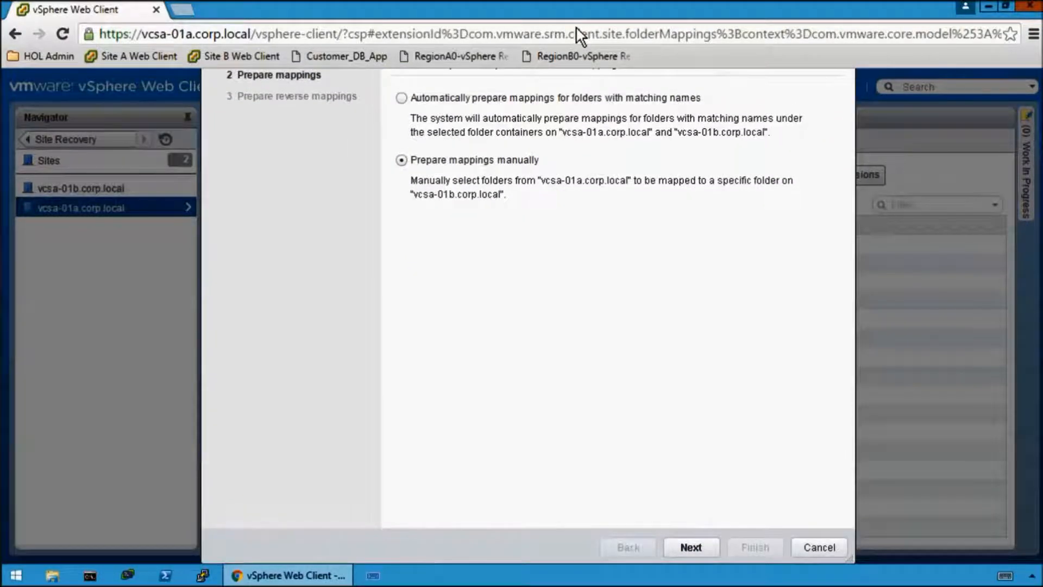
{"action": "left_click", "coordinate": [689, 546]}
Map the RegionA01 folder container to Region-B01 and complete the folder mapping without a reverse mapping
{"action": "left_click", "coordinate": [412, 129]}
{"action": "left_click", "coordinate": [642, 130]}
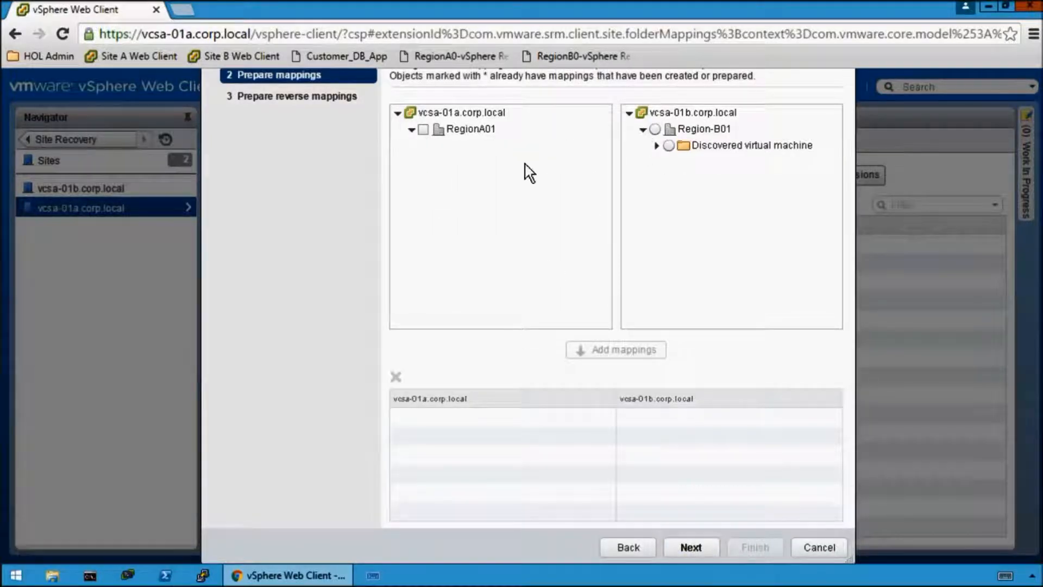
{"action": "left_click", "coordinate": [423, 129]}
{"action": "left_click", "coordinate": [655, 129]}
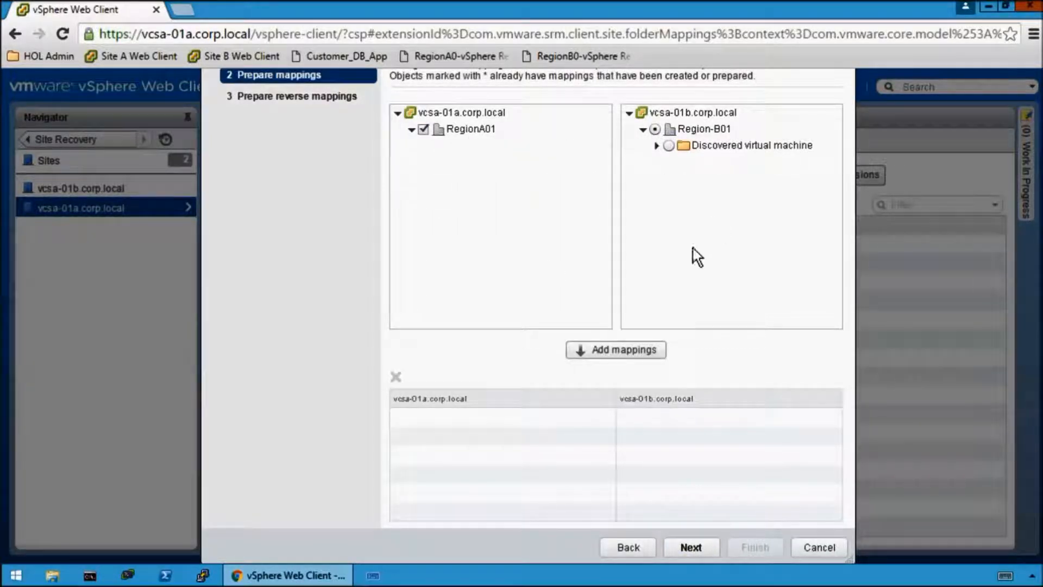
{"action": "left_click", "coordinate": [601, 350]}
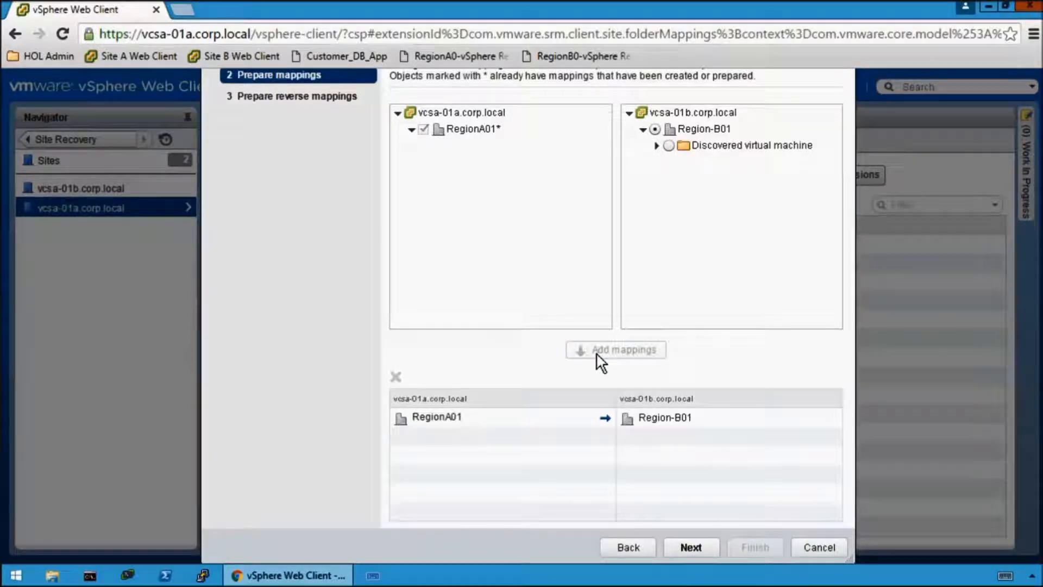
{"action": "left_click", "coordinate": [691, 547]}
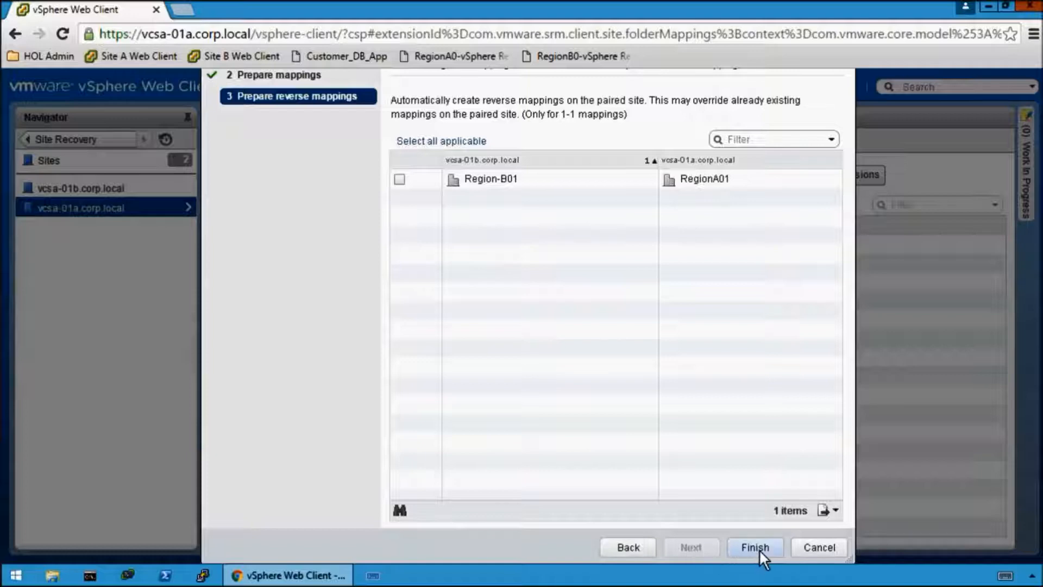
{"action": "left_click", "coordinate": [758, 548]}
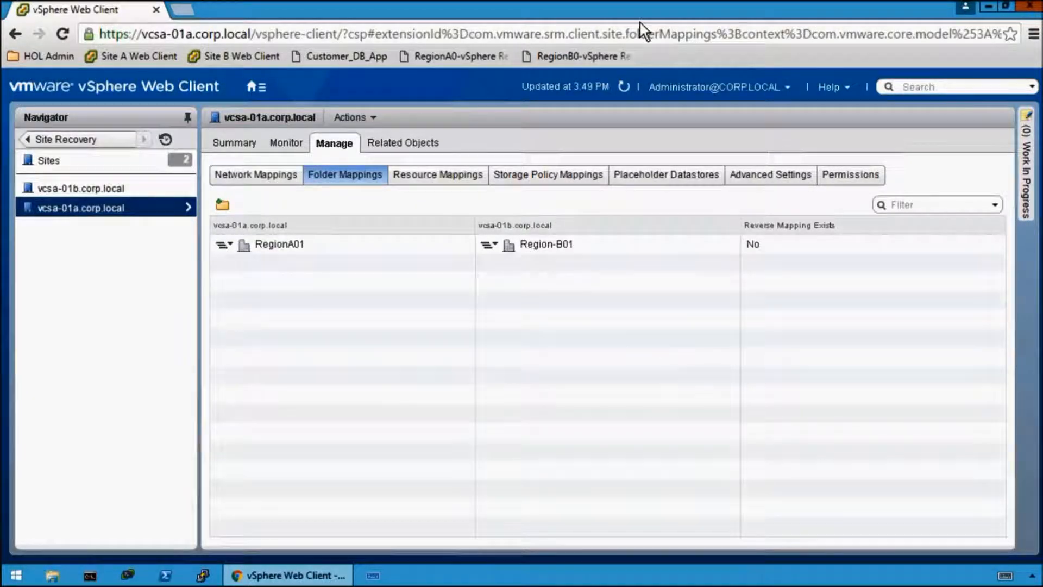
Create a resource mapping from the RegionA01-COMP01 cluster to RegionB01-COMP01 without a reverse mapping
{"action": "left_click", "coordinate": [454, 173]}
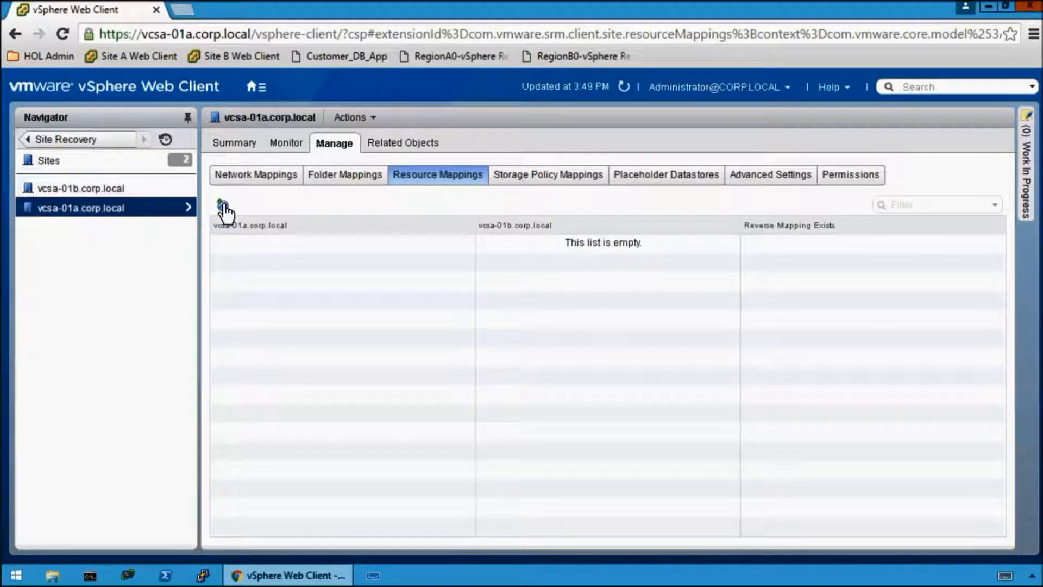
{"action": "left_click", "coordinate": [224, 207]}
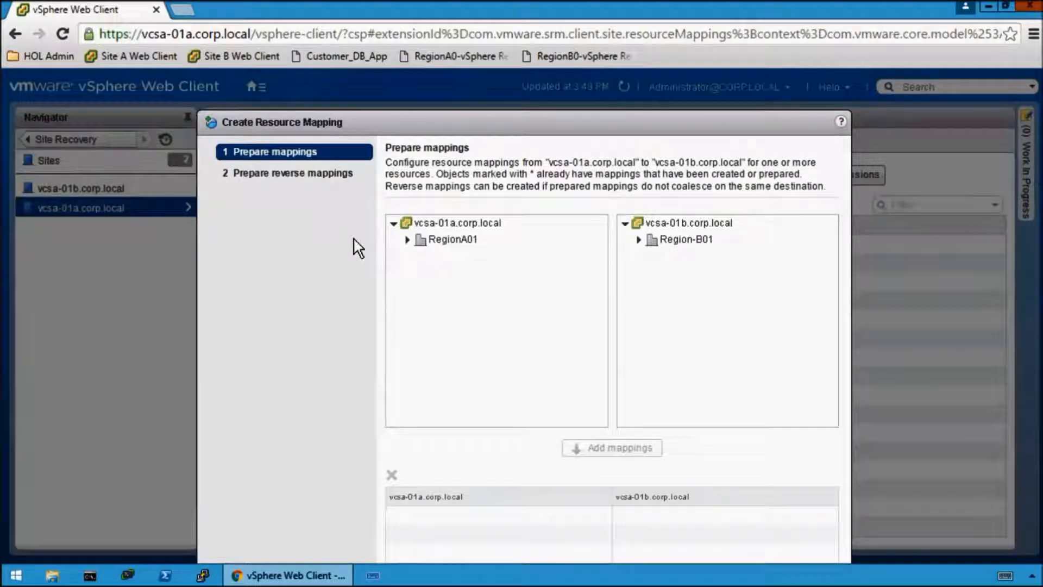
{"action": "left_click", "coordinate": [407, 239]}
{"action": "left_click", "coordinate": [638, 239]}
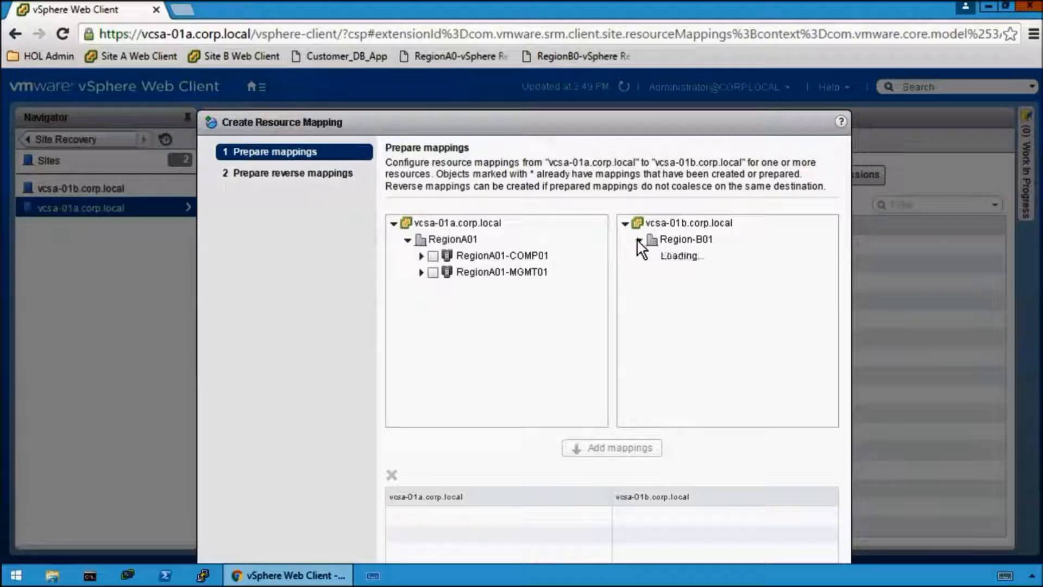
{"action": "left_click", "coordinate": [433, 255]}
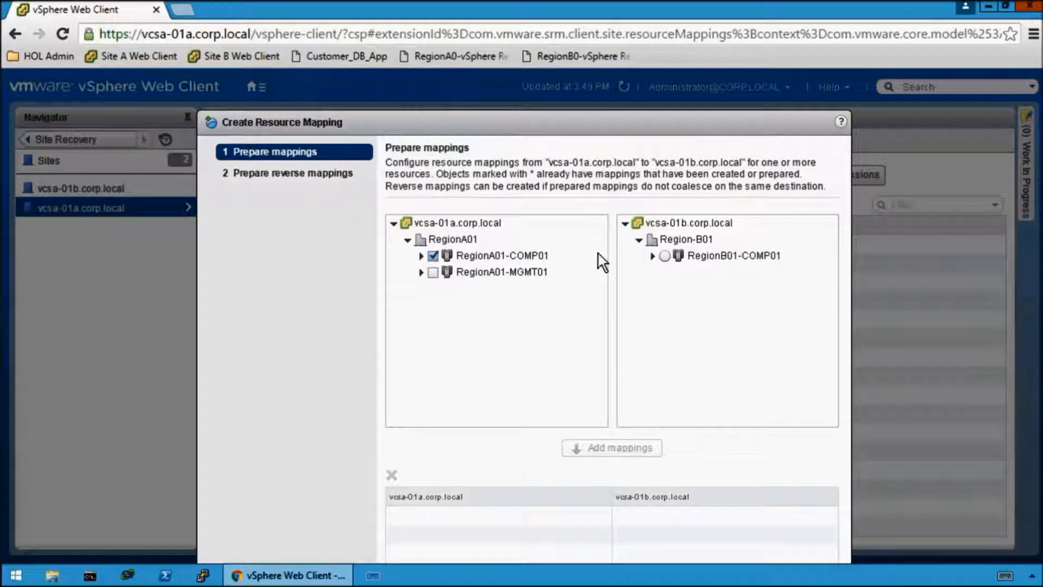
{"action": "left_click", "coordinate": [665, 256]}
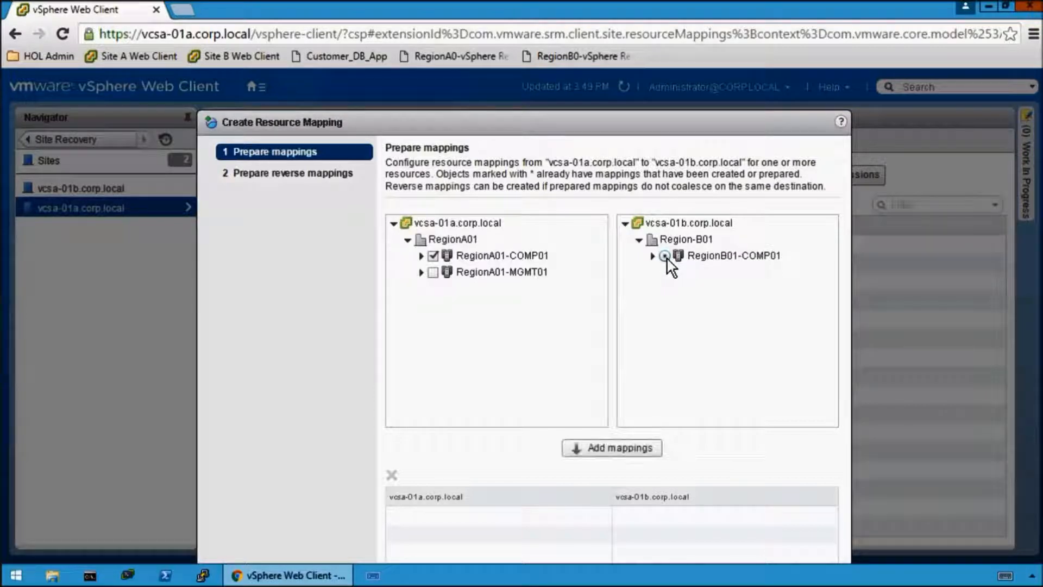
{"action": "left_click", "coordinate": [611, 444]}
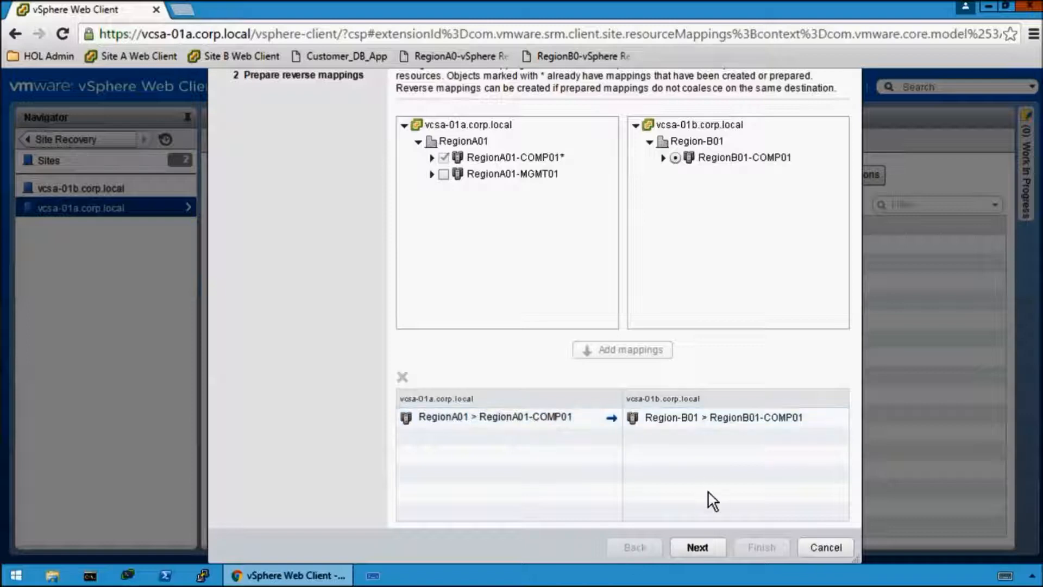
{"action": "left_click", "coordinate": [701, 546]}
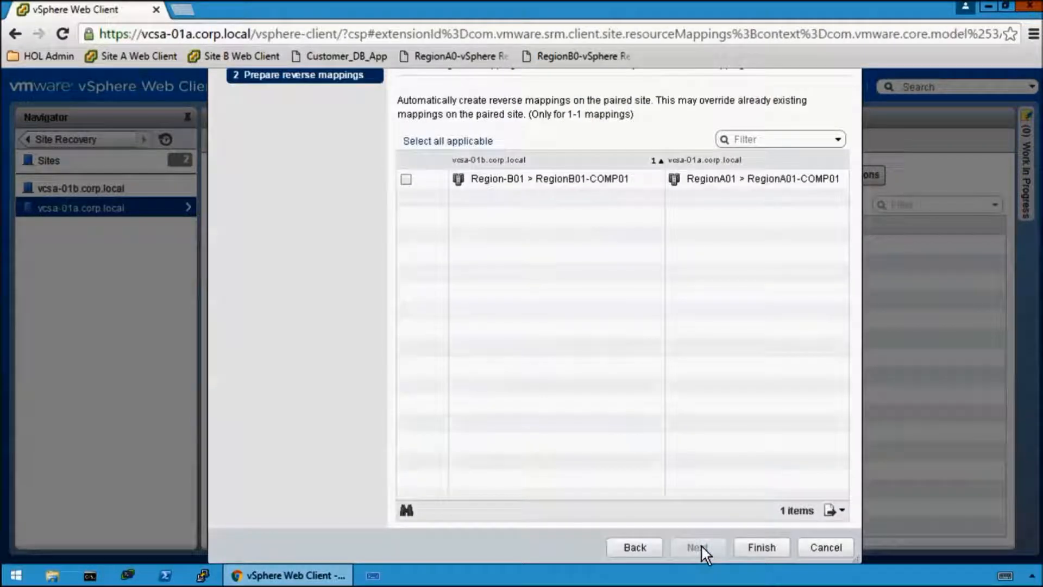
{"action": "left_click", "coordinate": [770, 546]}
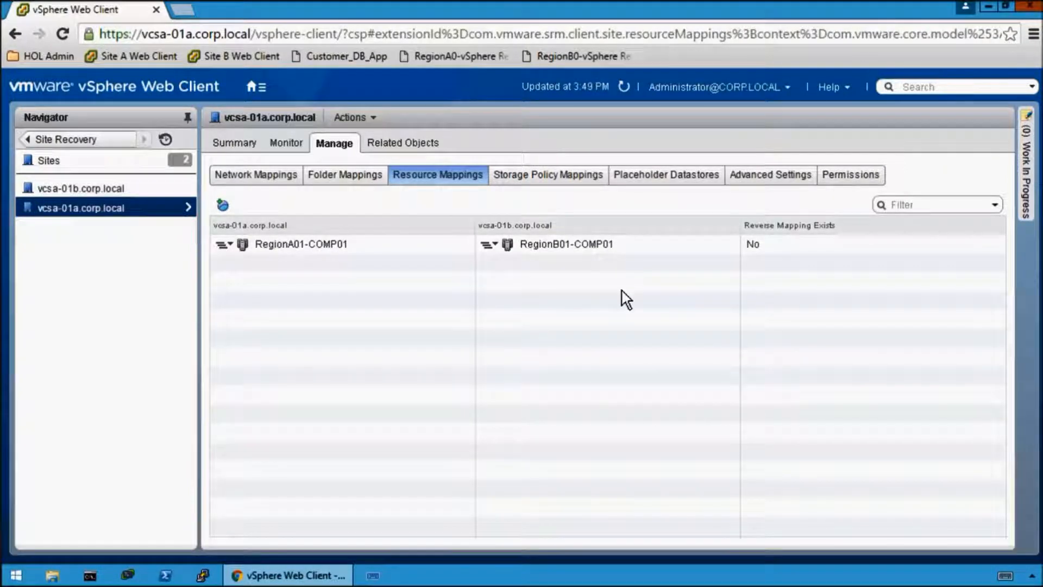
Configure RegionA01-ISCSI01-COMP01 as the placeholder datastore for the vcsa-01a.corp.local site
{"action": "left_click", "coordinate": [665, 182]}
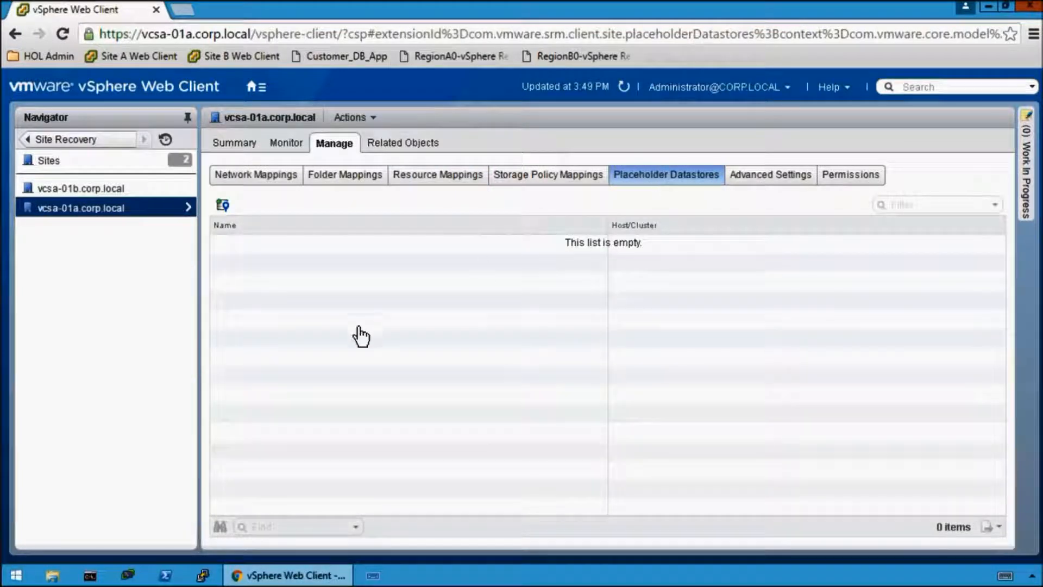
{"action": "left_click", "coordinate": [223, 206]}
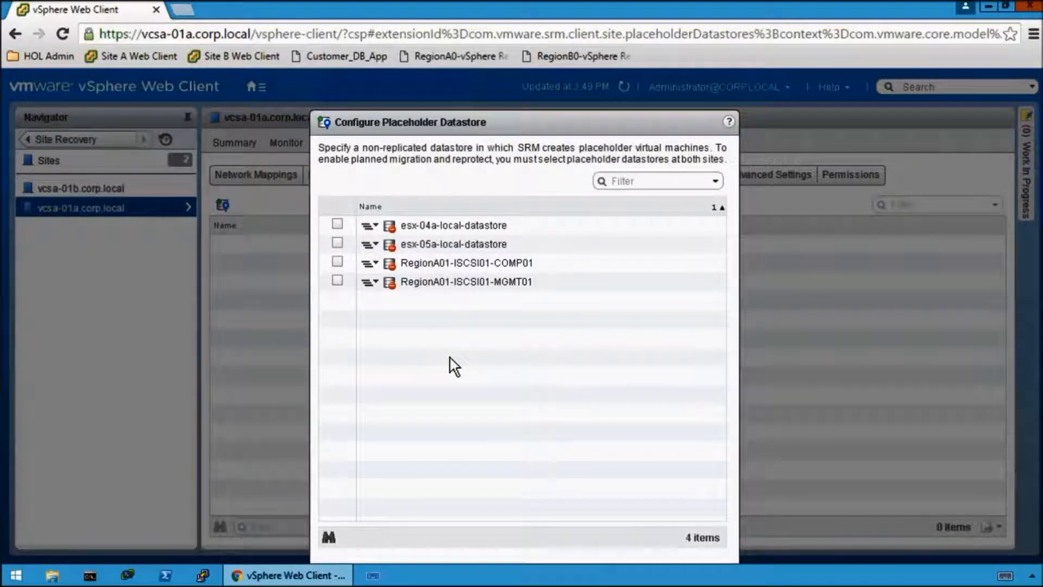
{"action": "left_click", "coordinate": [344, 261]}
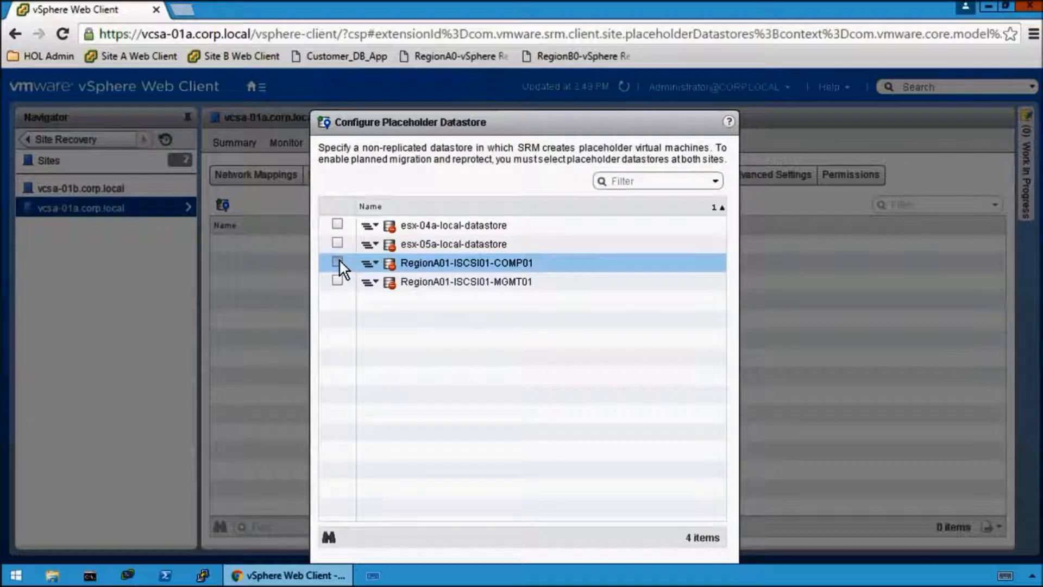
{"action": "left_click_drag", "start_coordinate": [538, 125], "coordinate": [547, 54]}
{"action": "left_click", "coordinate": [649, 516]}
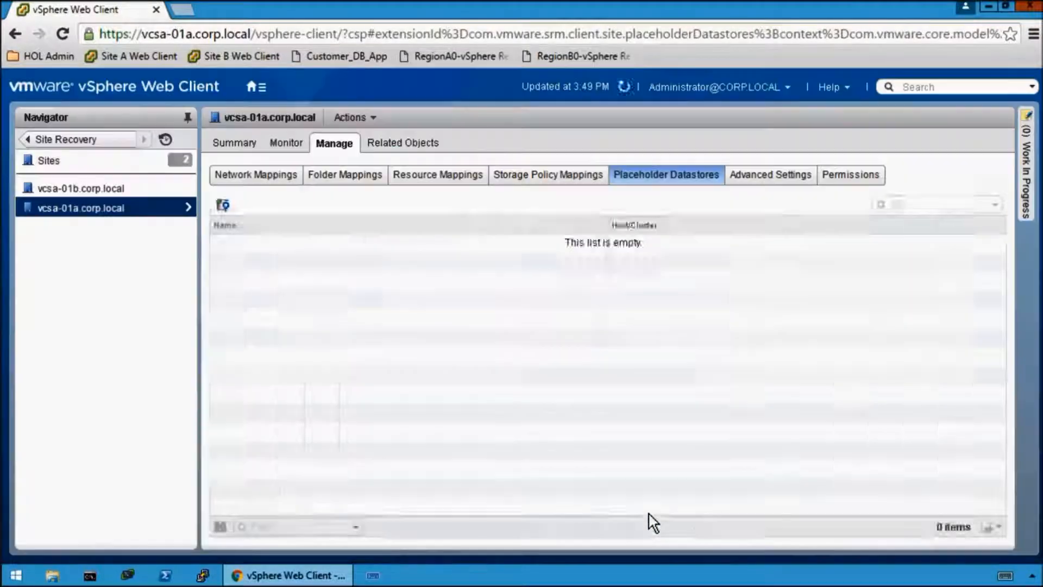
Configure RegionB01-ISCSI01-COMP01 as the placeholder datastore for the vcsa-01b.corp.local site
{"action": "left_click", "coordinate": [90, 186]}
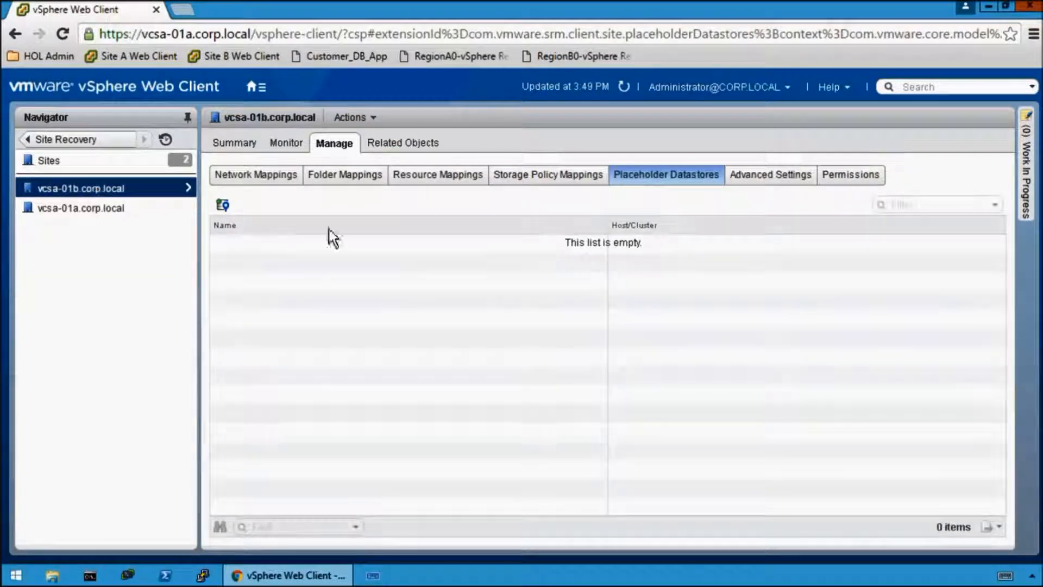
{"action": "left_click", "coordinate": [223, 205]}
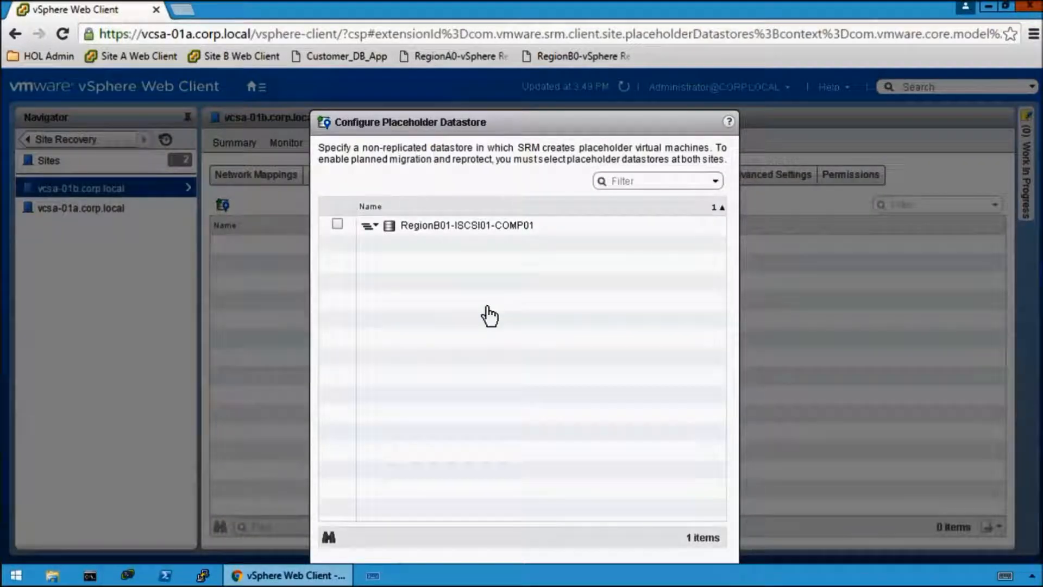
{"action": "left_click", "coordinate": [338, 223]}
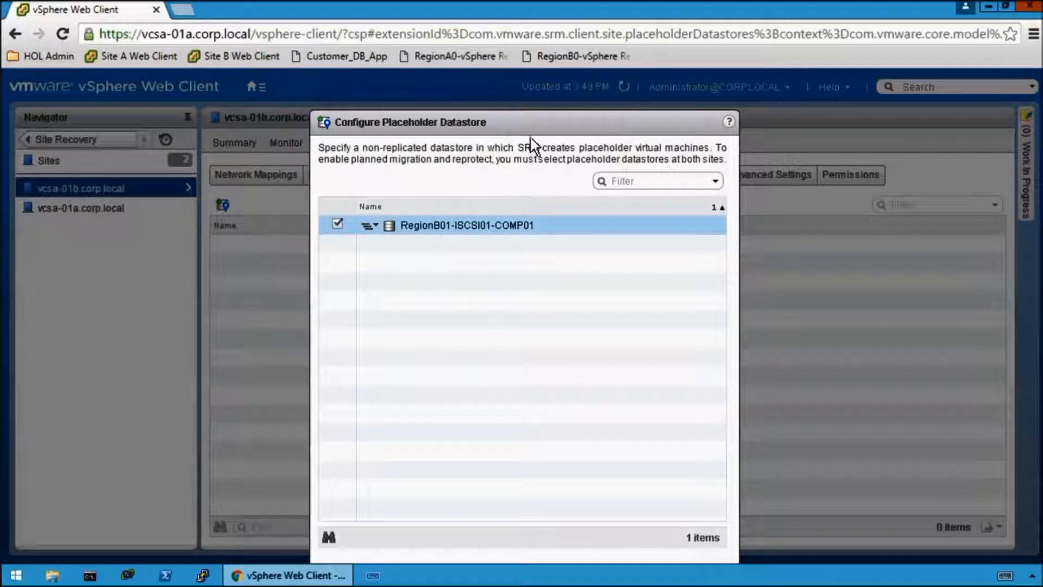
{"action": "left_click_drag", "start_coordinate": [532, 125], "coordinate": [537, 28]}
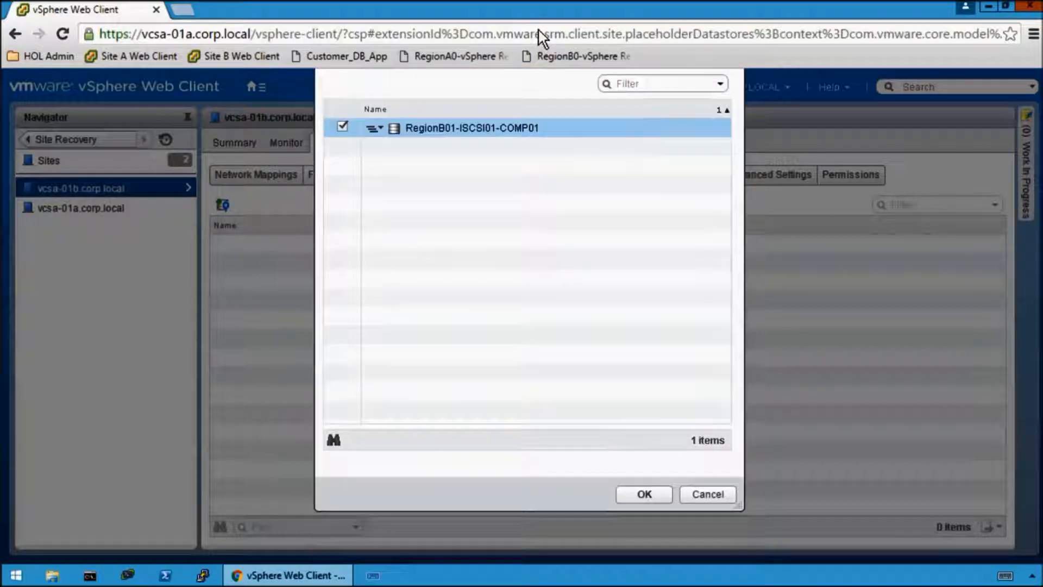
{"action": "left_click", "coordinate": [644, 494]}
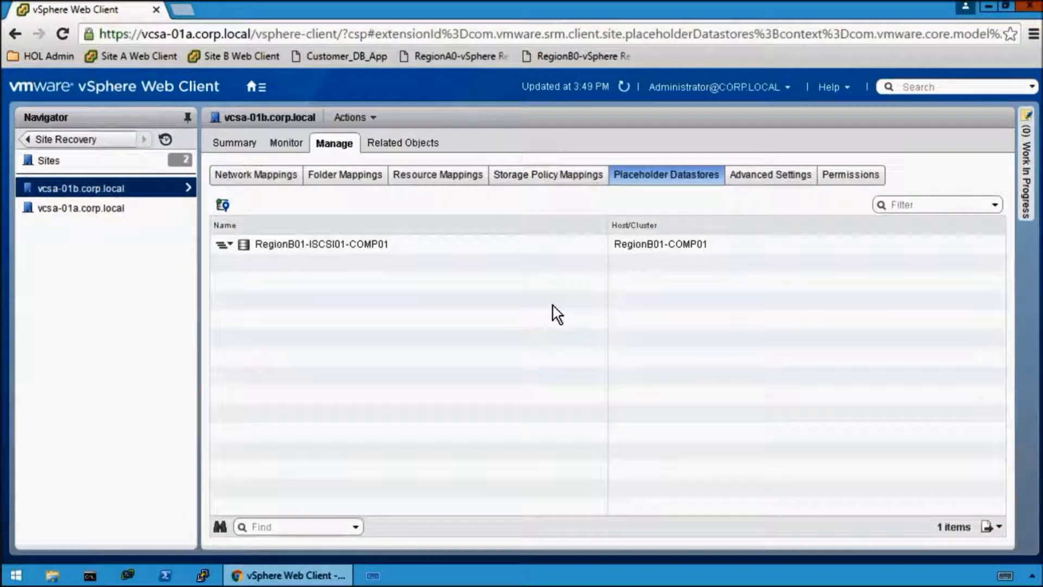
Start a new protection group named Web Servers in the vcsa-01b.corp.local - vcsa-01a.corp.local location
{"action": "left_click", "coordinate": [92, 139]}
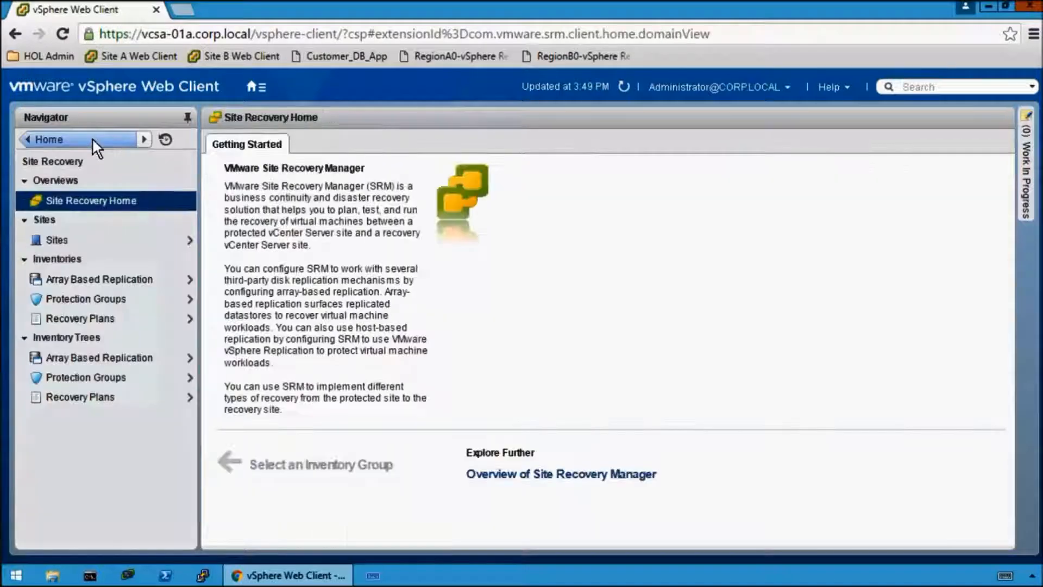
{"action": "left_click", "coordinate": [79, 299]}
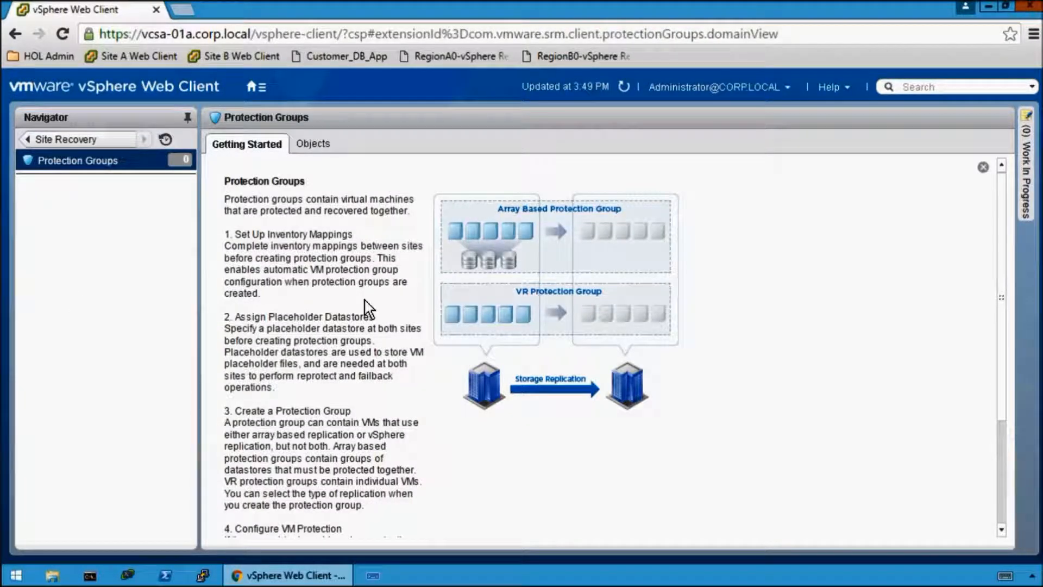
{"action": "left_click", "coordinate": [320, 149]}
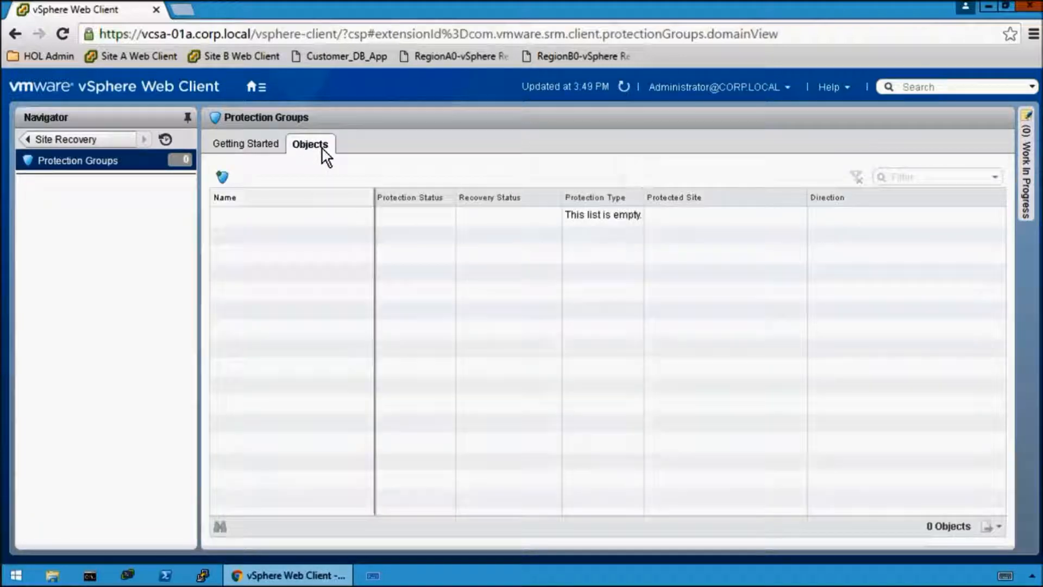
{"action": "left_click", "coordinate": [223, 181]}
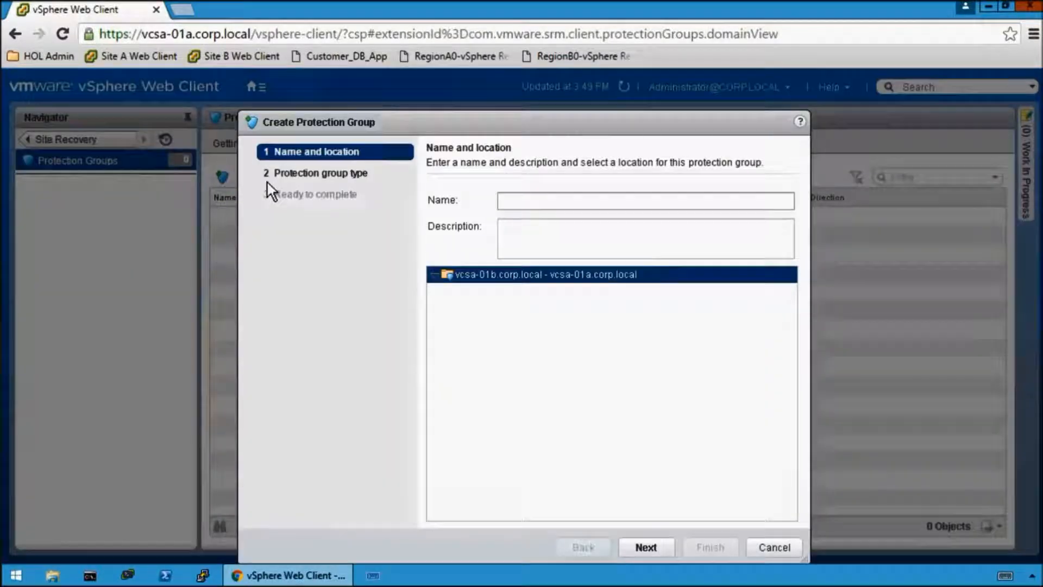
{"action": "left_click", "coordinate": [547, 202]}
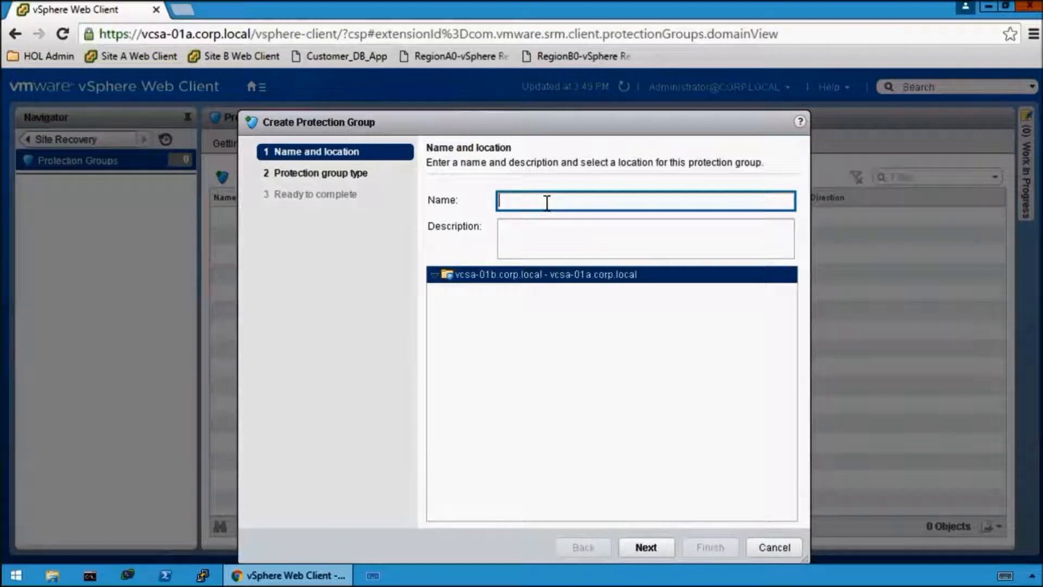
{"action": "type", "text": "s"}
{"action": "left_click", "coordinate": [646, 548]}
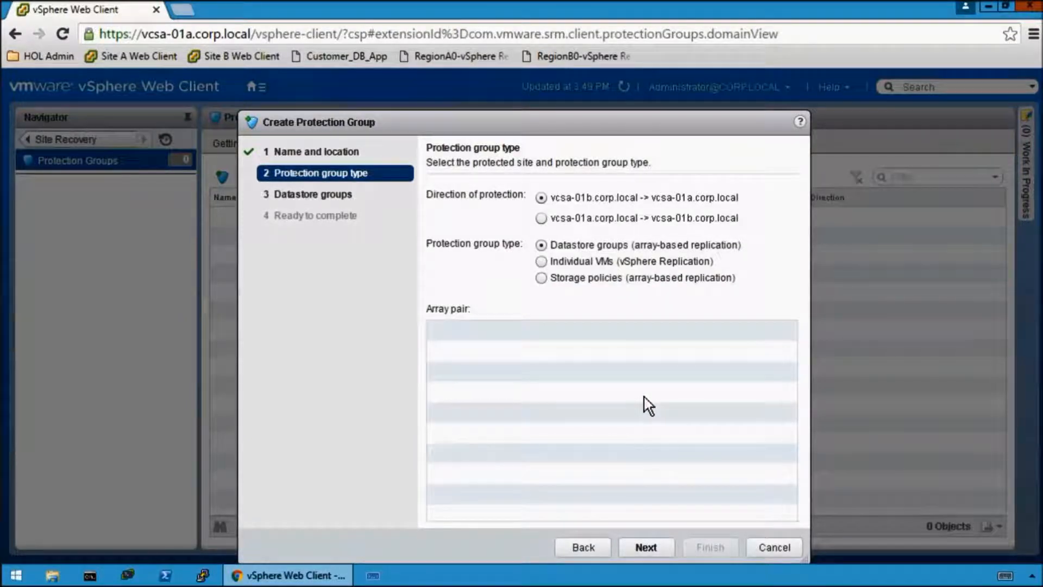
Protect the web-01a VM from vcsa-01a.corp.local to vcsa-01b.corp.local as Individual VMs (vSphere Replication) and finish the protection group
{"action": "left_click", "coordinate": [541, 219]}
{"action": "left_click", "coordinate": [539, 262]}
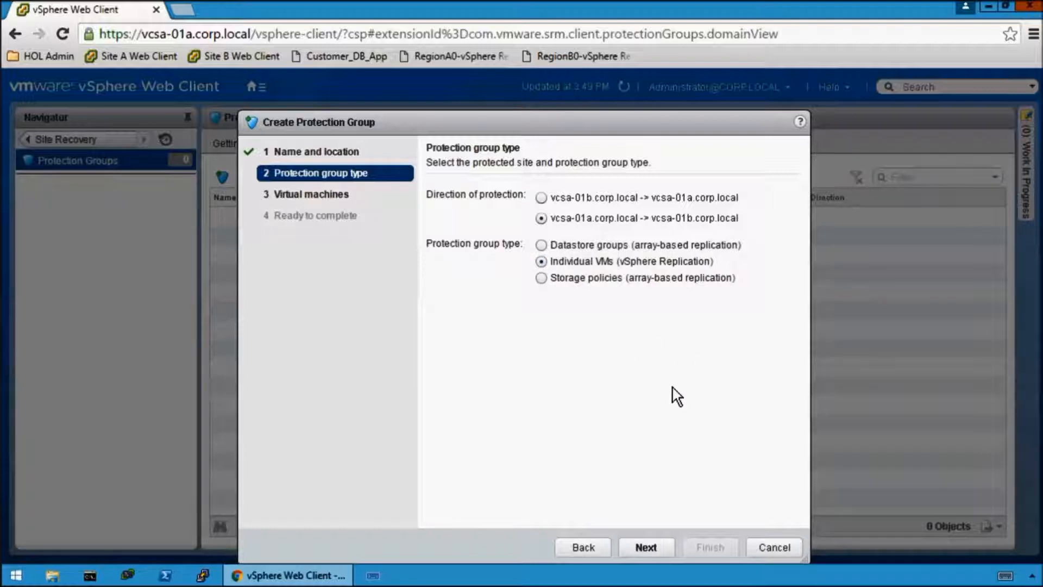
{"action": "left_click", "coordinate": [646, 546]}
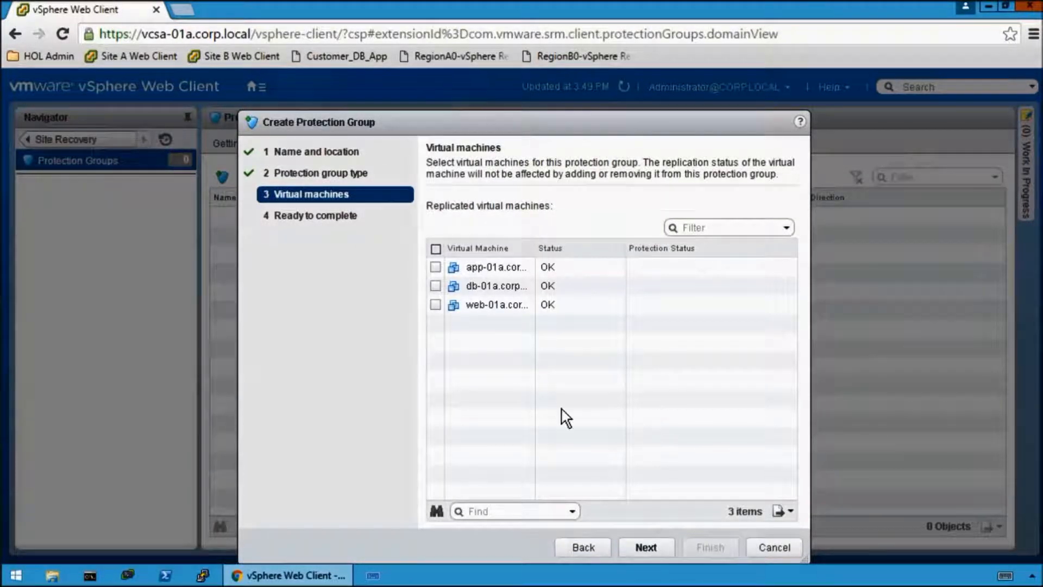
{"action": "left_click", "coordinate": [436, 304]}
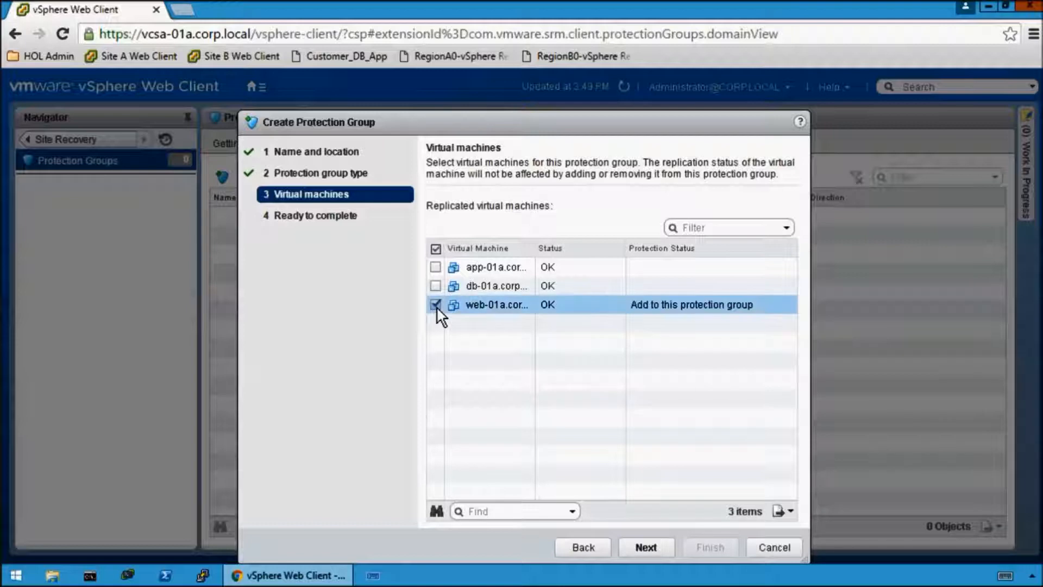
{"action": "left_click", "coordinate": [646, 549]}
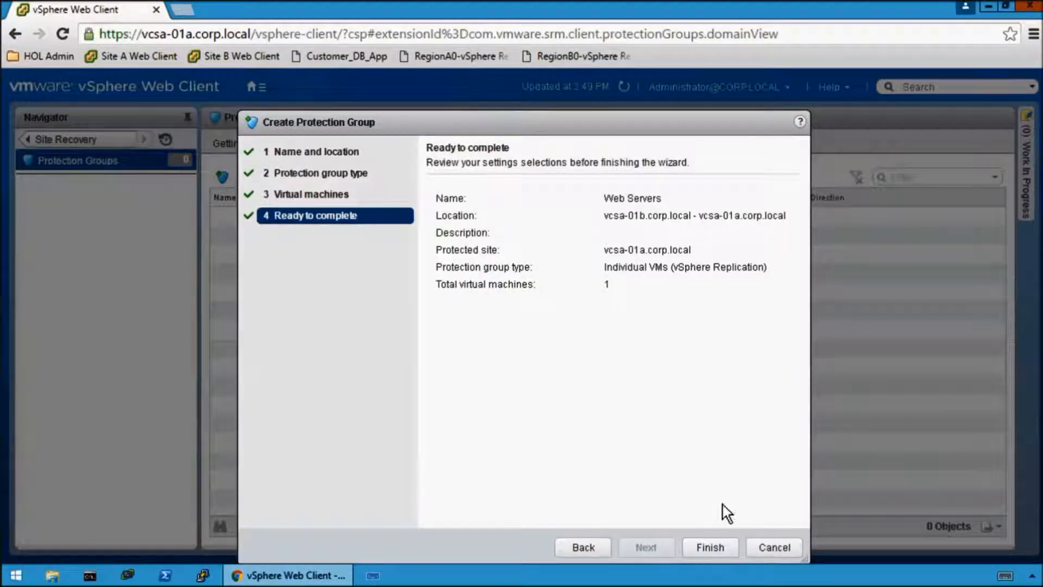
{"action": "left_click", "coordinate": [706, 548]}
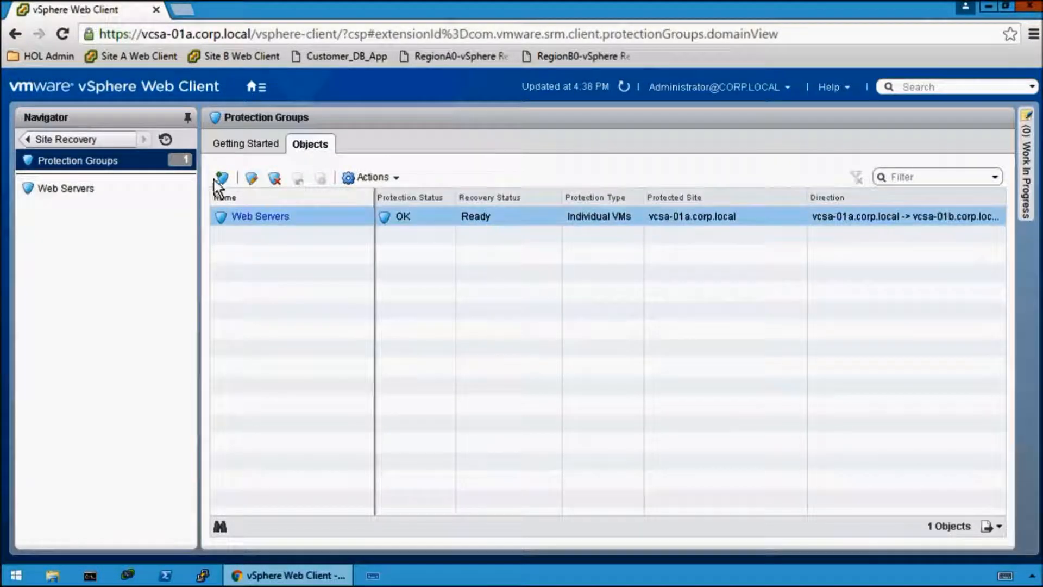
Start a second protection group named App and DB in the same site-pair location
{"action": "left_click", "coordinate": [223, 178]}
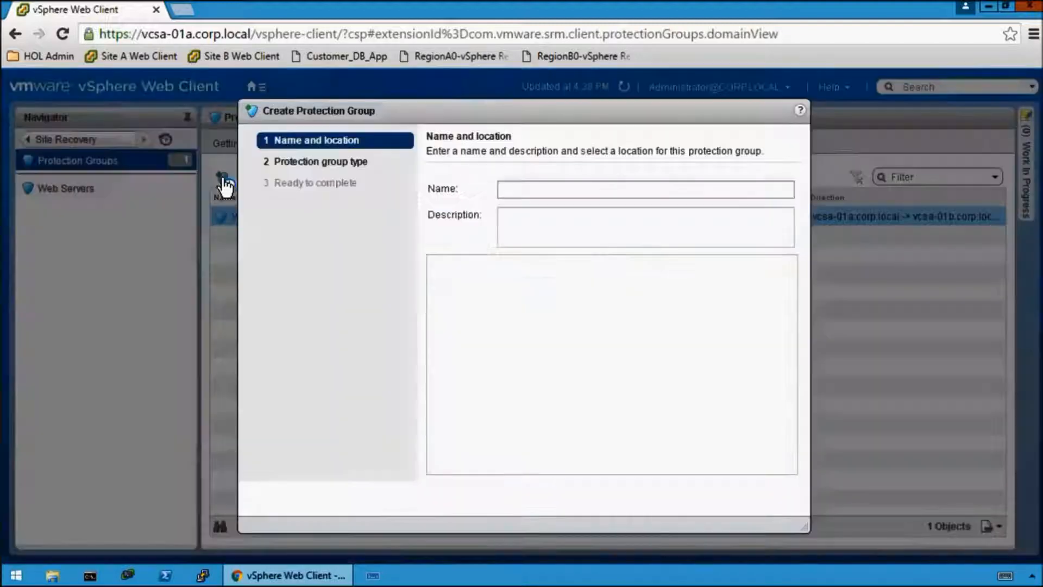
{"action": "left_click", "coordinate": [525, 202]}
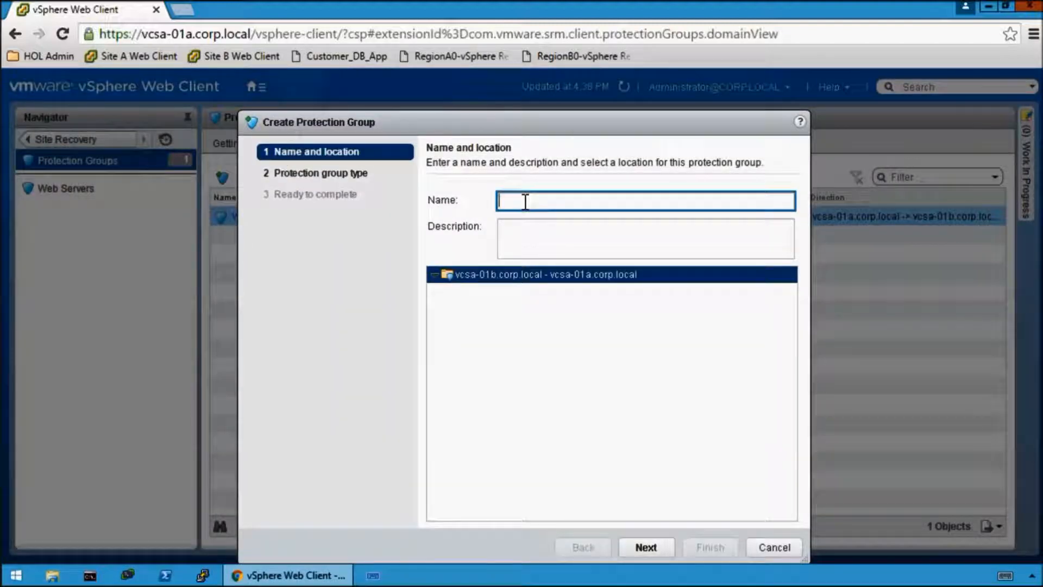
{"action": "type", "text": "App"}
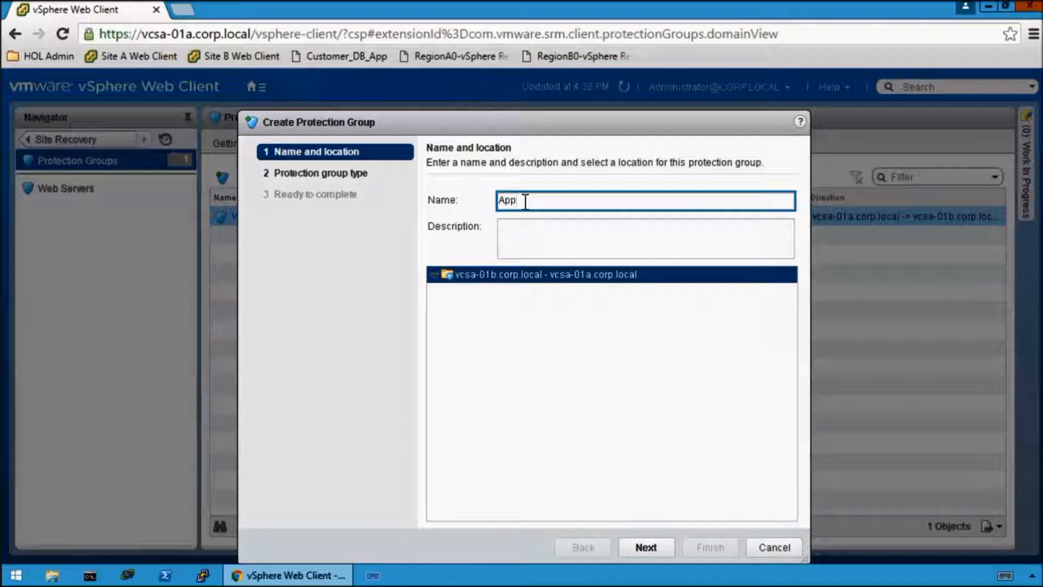
{"action": "type", "text": " and DB"}
{"action": "left_click", "coordinate": [650, 548]}
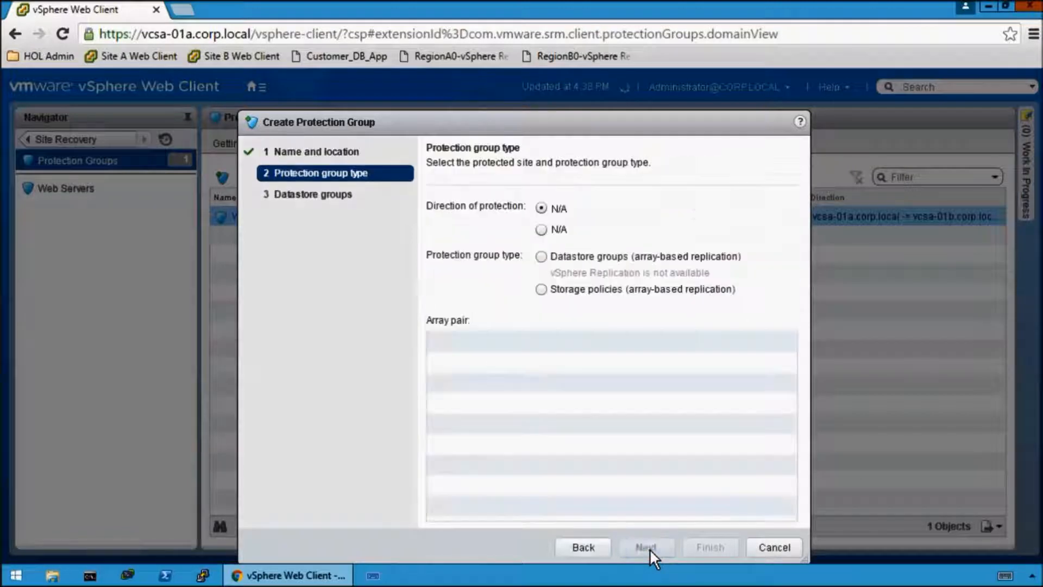
Set the group type to Individual VMs (vSphere Replication), add the app-01a and db-01a VMs, and finish the protection group
{"action": "left_click", "coordinate": [542, 262]}
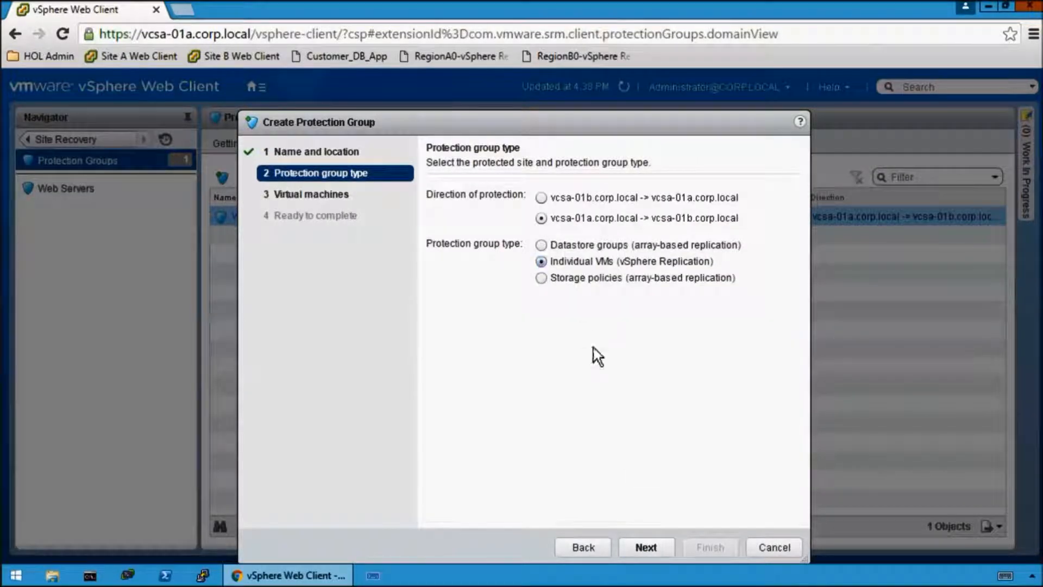
{"action": "left_click", "coordinate": [646, 547]}
{"action": "left_click", "coordinate": [436, 266]}
{"action": "left_click", "coordinate": [436, 286]}
{"action": "left_click", "coordinate": [646, 547]}
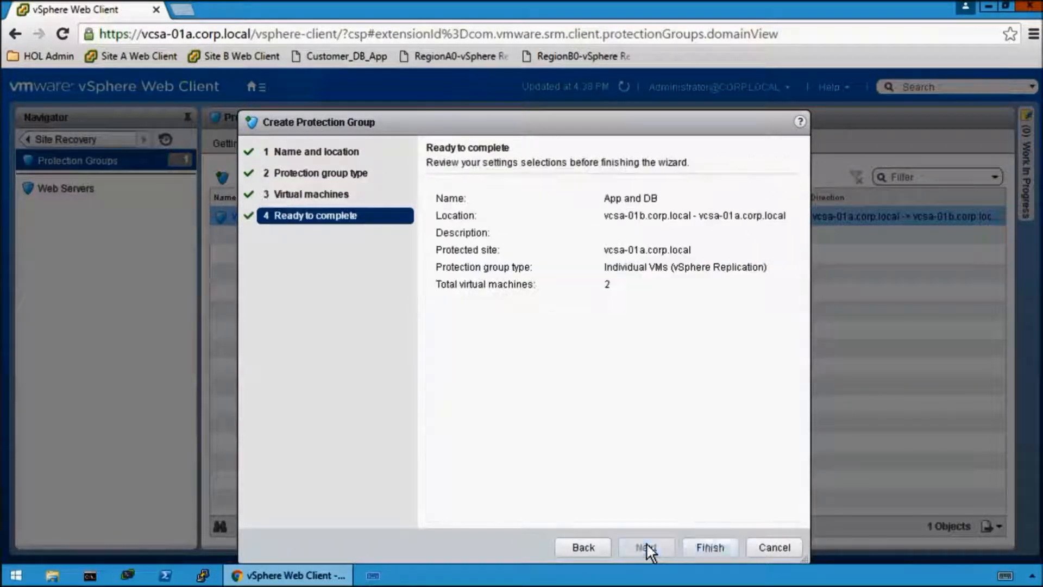
{"action": "left_click", "coordinate": [708, 545]}
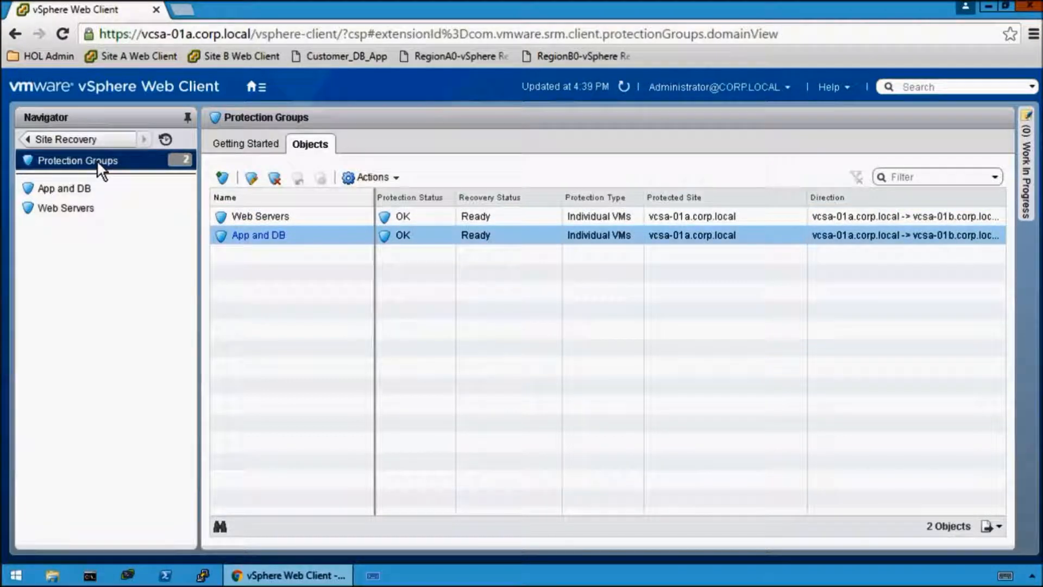
Start a recovery plan named Web with vcsa-01b.corp.local as the recovery site
{"action": "left_click", "coordinate": [65, 138]}
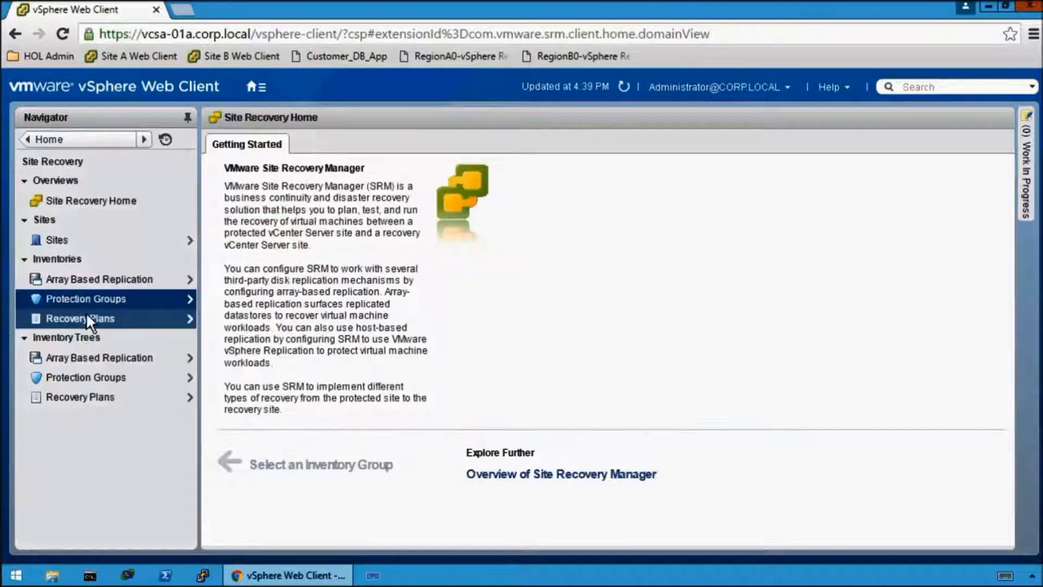
{"action": "left_click", "coordinate": [86, 313]}
{"action": "left_click", "coordinate": [312, 144]}
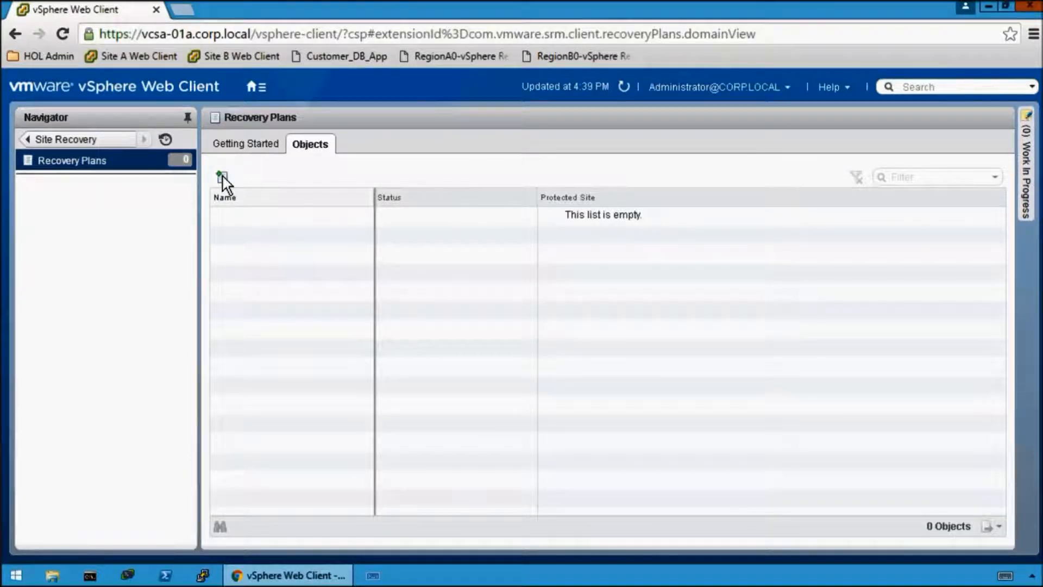
{"action": "left_click", "coordinate": [221, 177]}
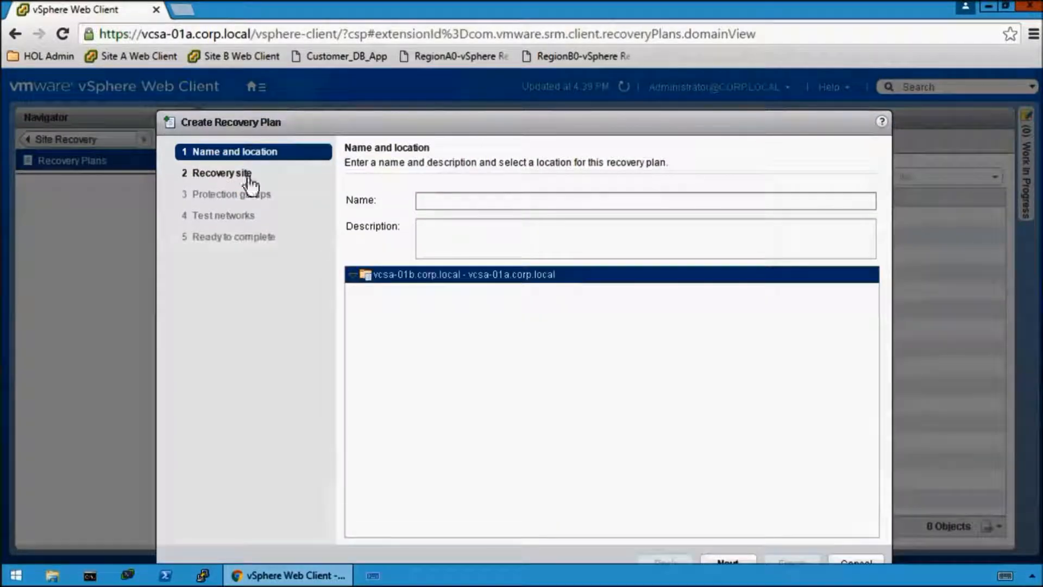
{"action": "left_click", "coordinate": [477, 196]}
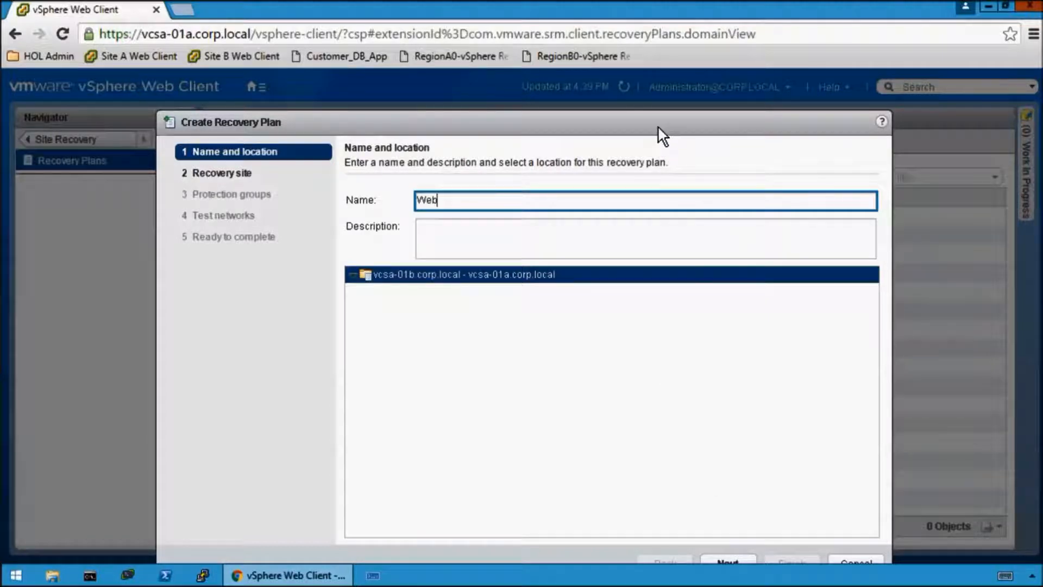
{"action": "left_click_drag", "start_coordinate": [657, 125], "coordinate": [656, 87]}
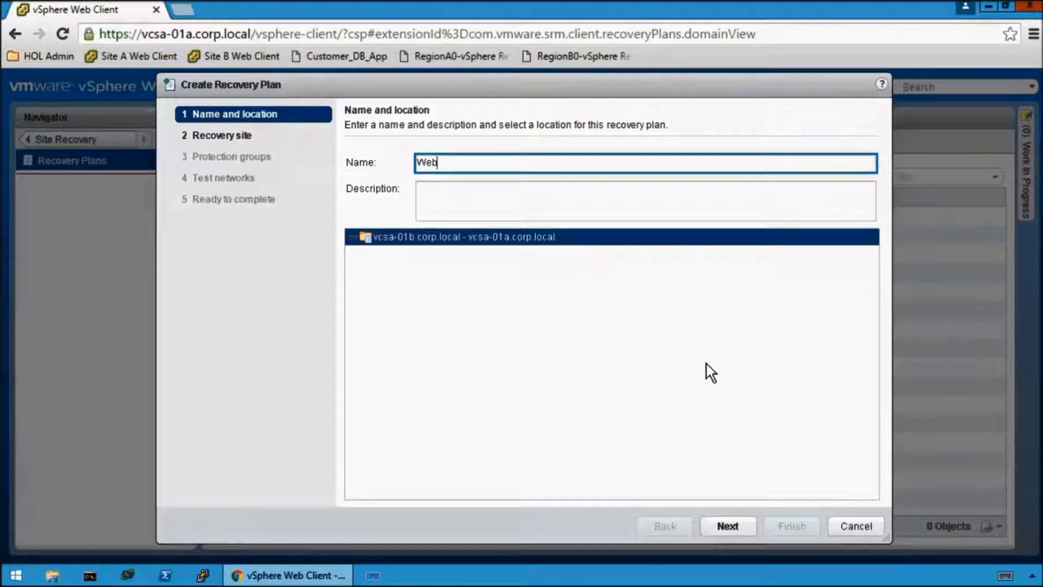
{"action": "left_click", "coordinate": [727, 526]}
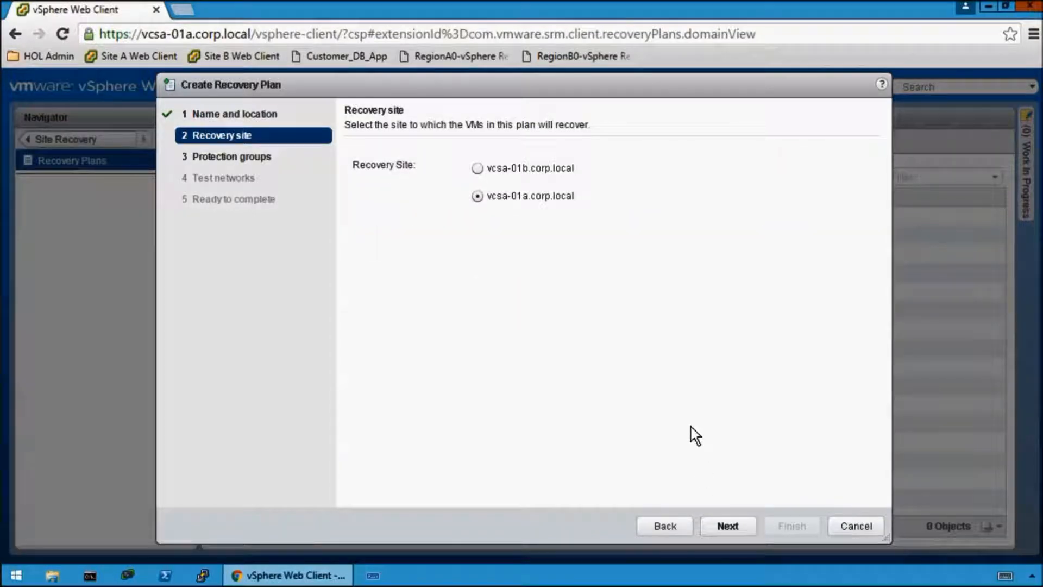
{"action": "left_click", "coordinate": [477, 168]}
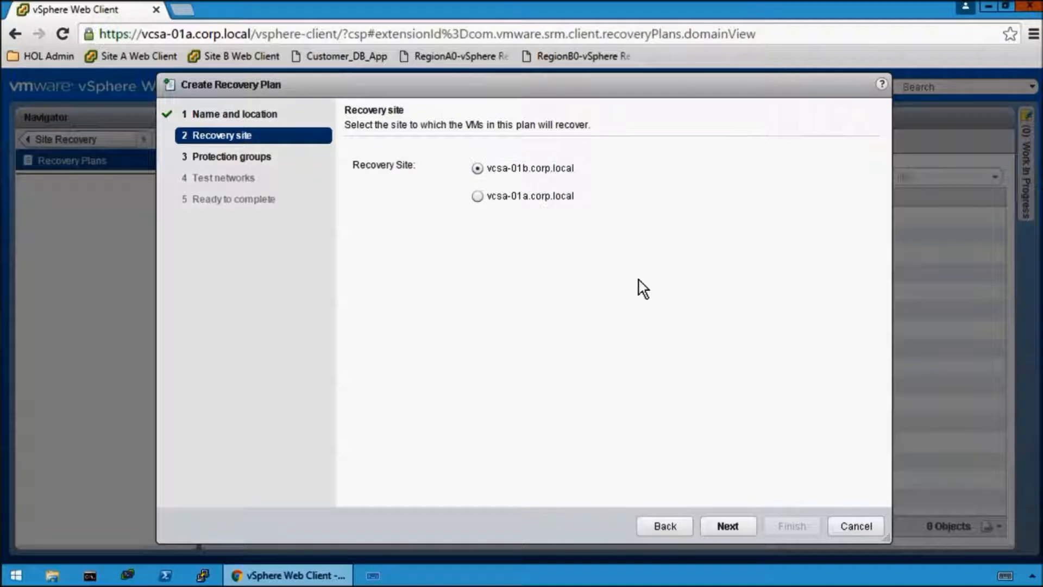
{"action": "left_click", "coordinate": [728, 526]}
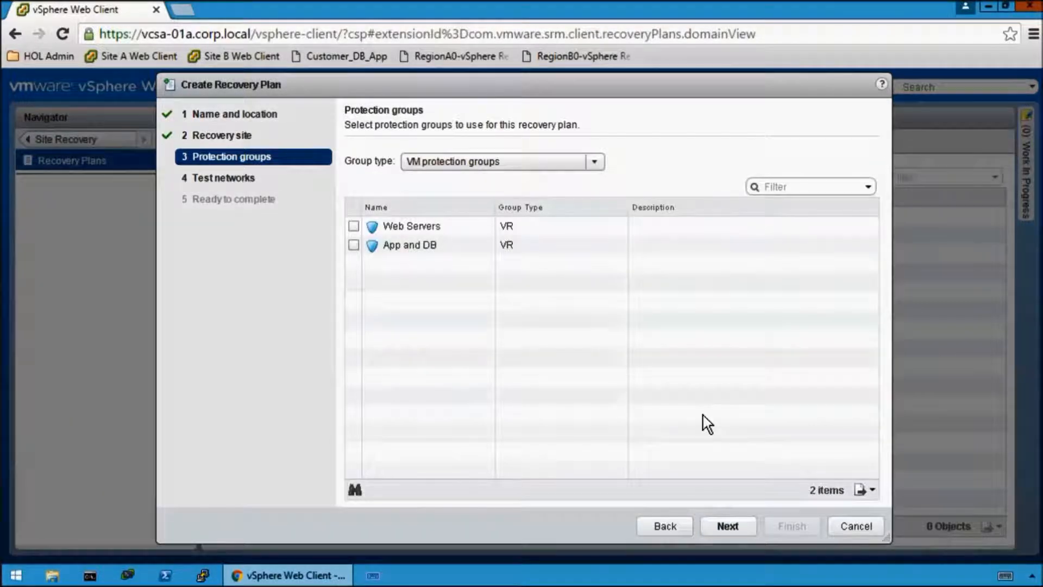
Add the Web Servers protection group to the Web recovery plan, keep the Auto test networks, and finish the plan
{"action": "left_click", "coordinate": [354, 226]}
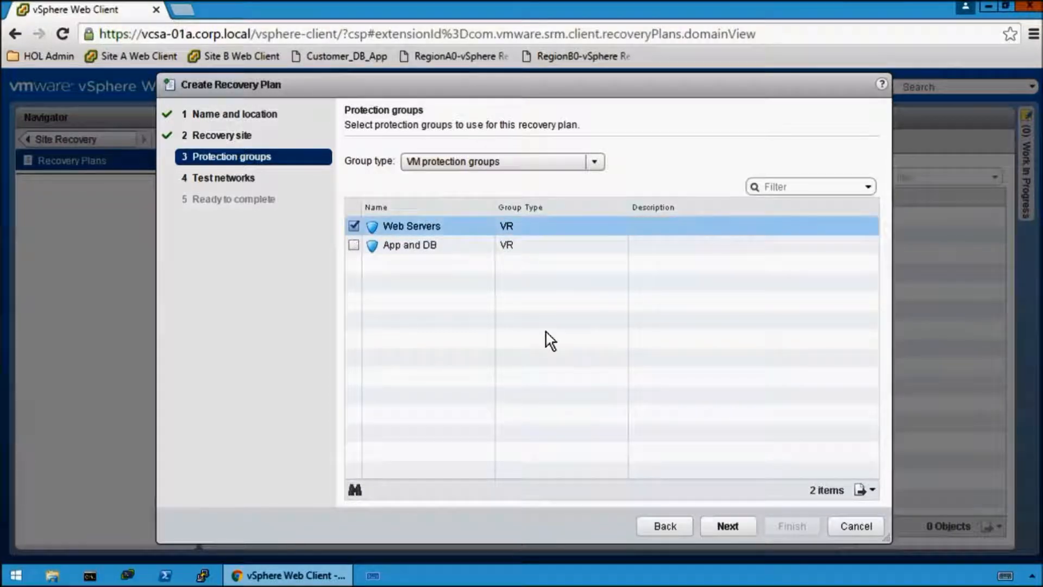
{"action": "left_click", "coordinate": [727, 525]}
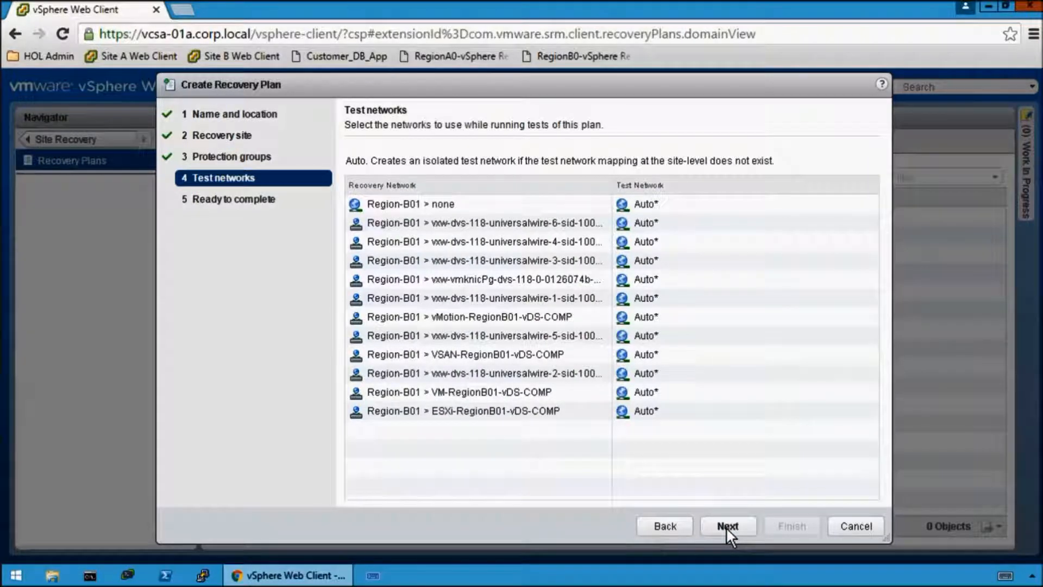
{"action": "left_click", "coordinate": [726, 526]}
{"action": "left_click", "coordinate": [796, 524]}
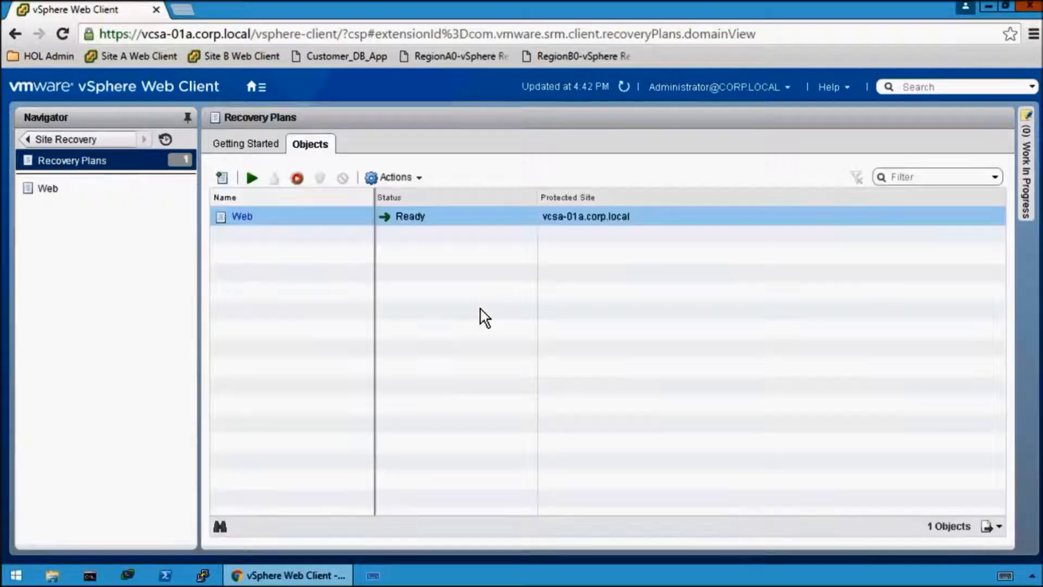
Start a second recovery plan named App and DB with vcsa-01b.corp.local as the recovery site
{"action": "left_click", "coordinate": [223, 179]}
{"action": "left_click", "coordinate": [582, 202]}
{"action": "type", "text": "App and DB"}
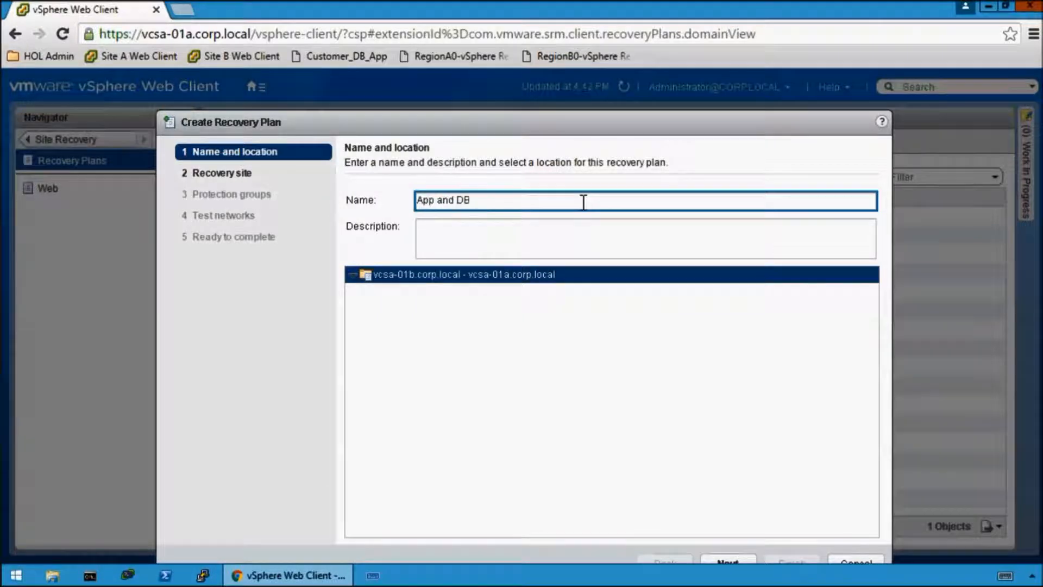
{"action": "left_click", "coordinate": [726, 517]}
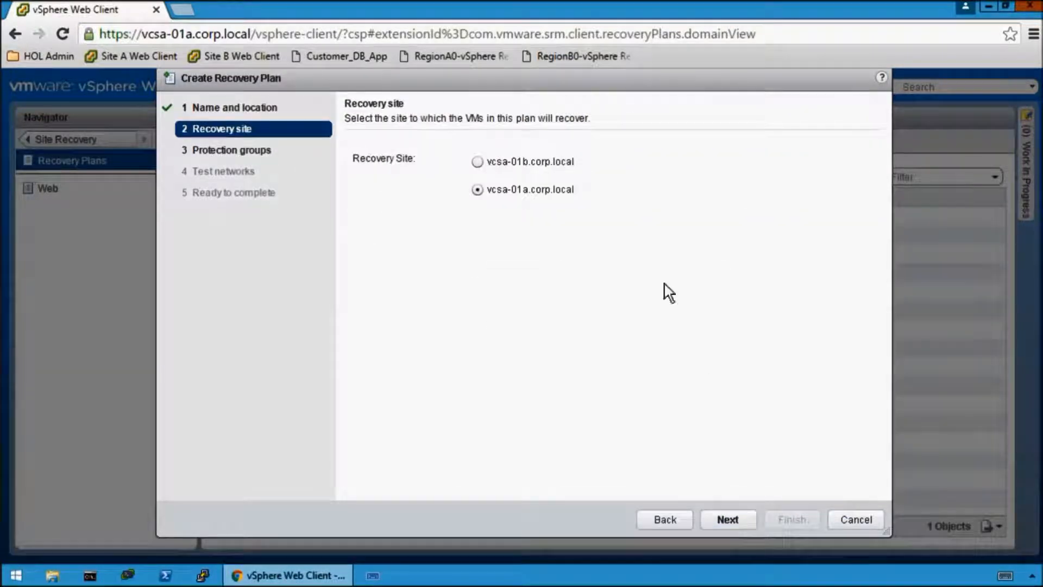
{"action": "left_click", "coordinate": [477, 162]}
{"action": "left_click", "coordinate": [727, 519]}
Add the App and DB protection group to the recovery plan, keep the default test networks, and finish the plan
{"action": "left_click", "coordinate": [354, 238]}
{"action": "left_click", "coordinate": [728, 519]}
{"action": "left_click", "coordinate": [731, 519]}
{"action": "left_click", "coordinate": [800, 519]}
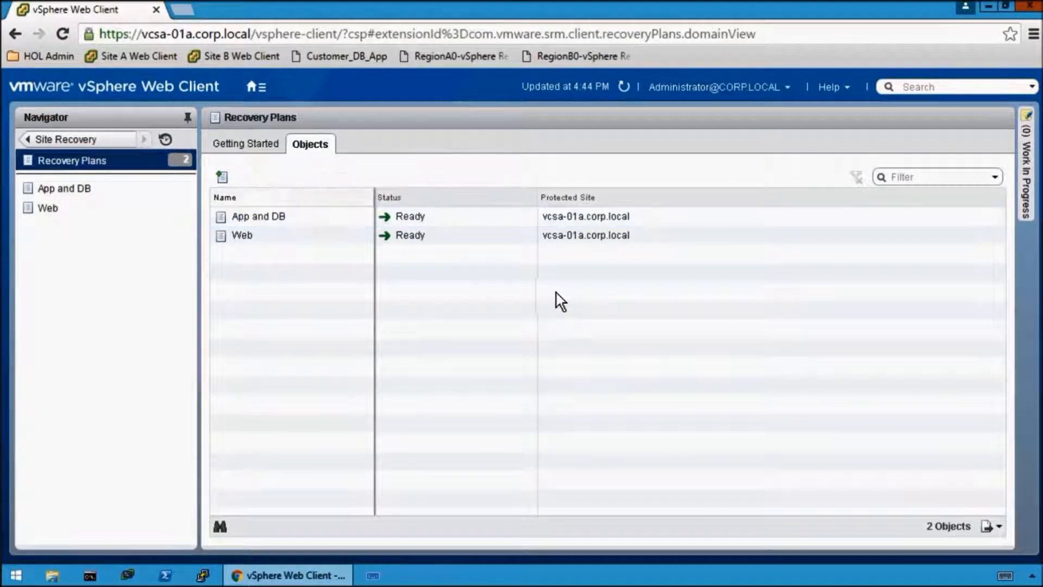
{"action": "left_click", "coordinate": [491, 244]}
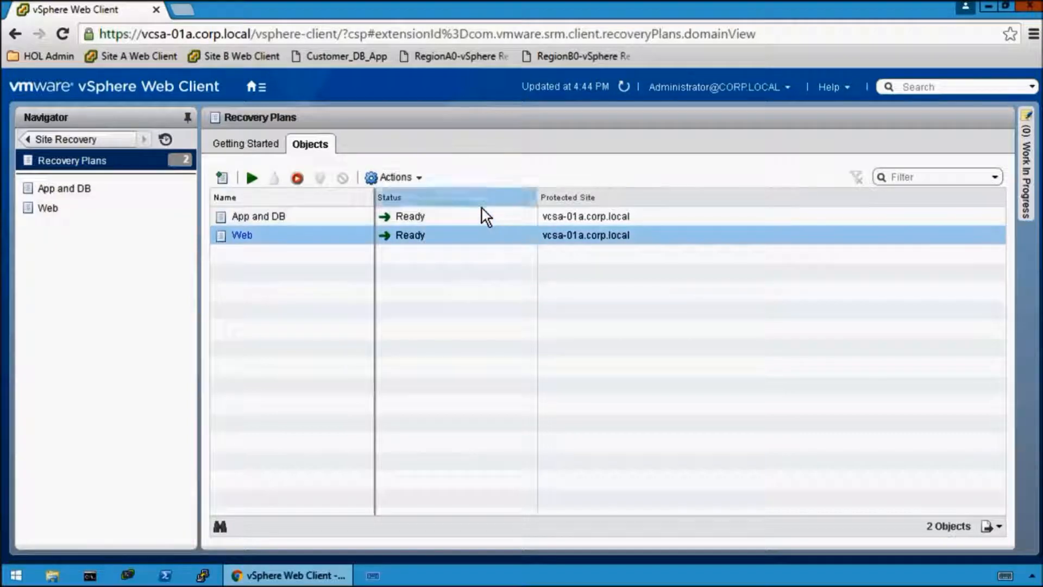
{"action": "left_click", "coordinate": [482, 206]}
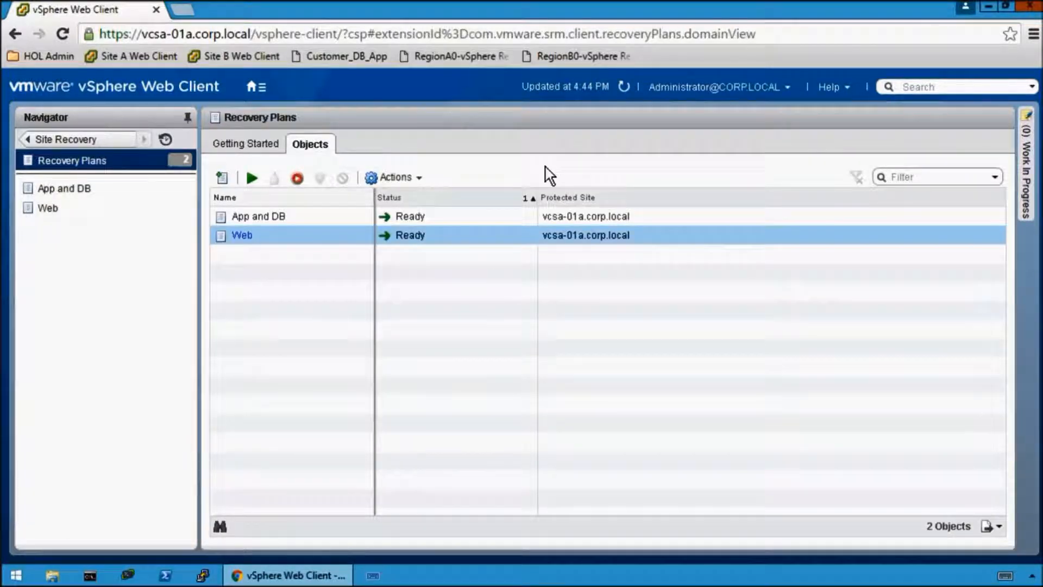
Open the Web recovery plan from the Site Recovery inventory and display its recovery steps
{"action": "left_click", "coordinate": [257, 88]}
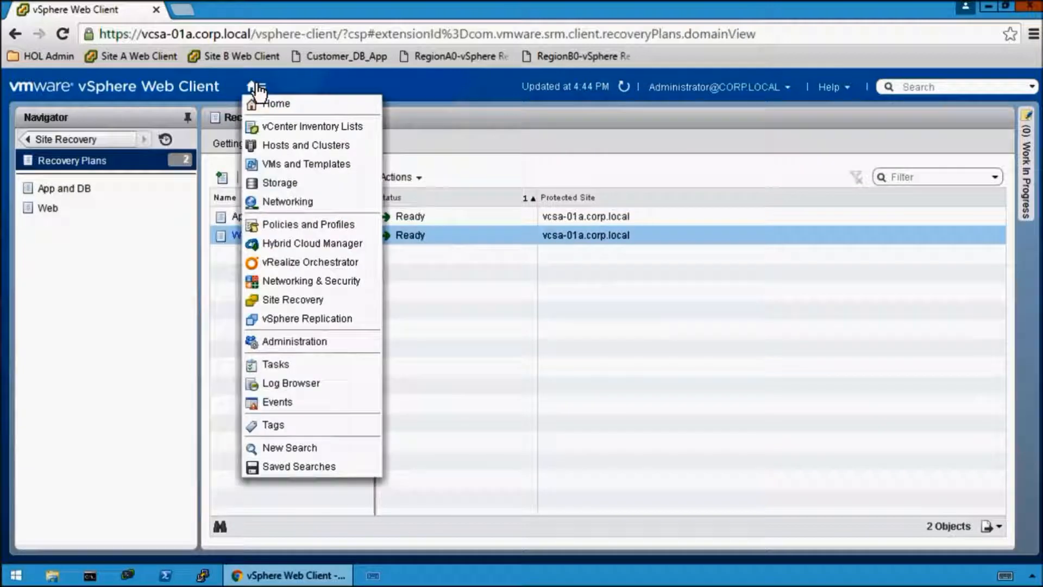
{"action": "left_click", "coordinate": [290, 300]}
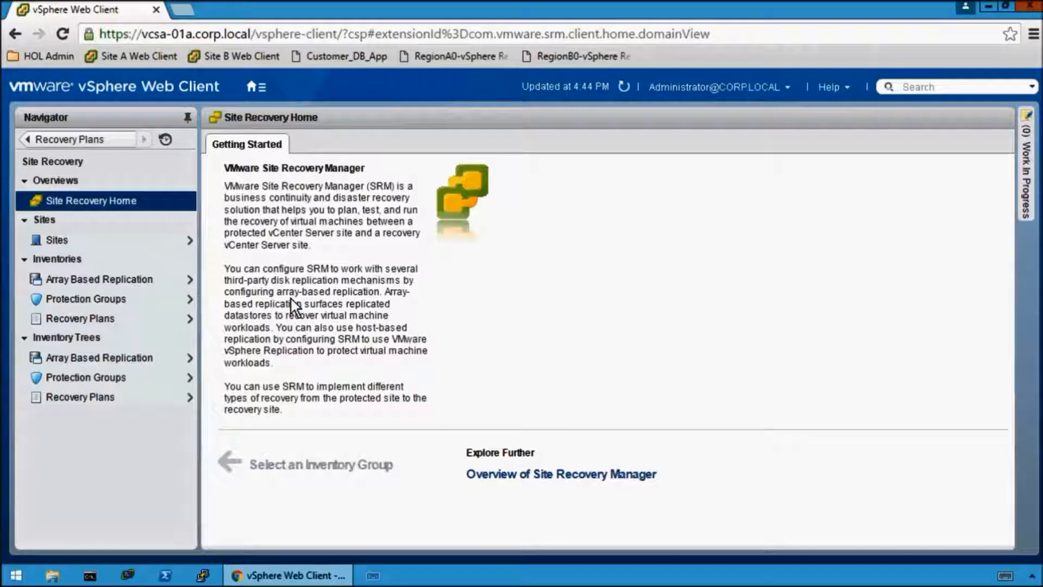
{"action": "left_click", "coordinate": [91, 320]}
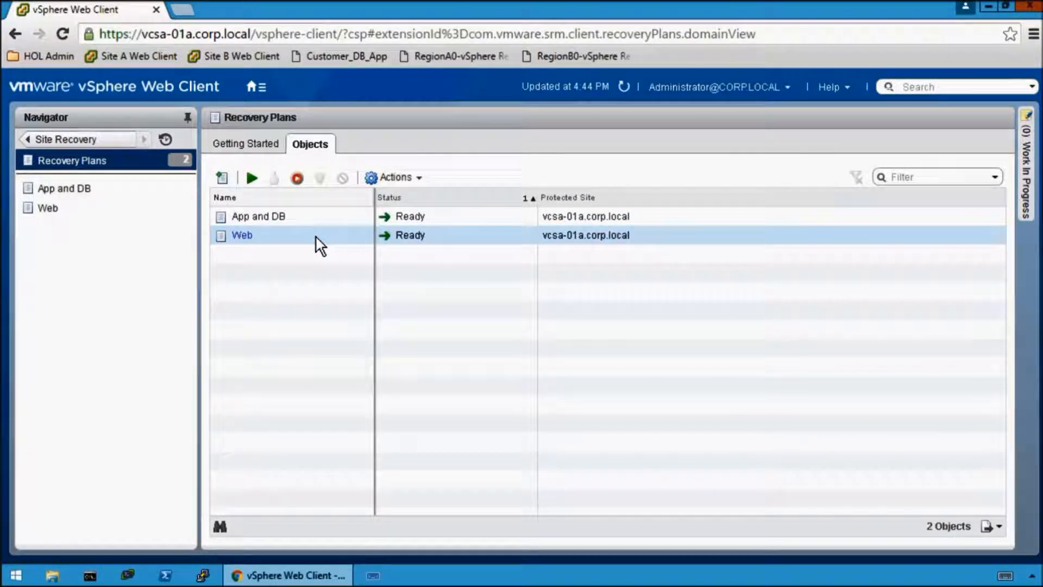
{"action": "left_click", "coordinate": [306, 290]}
{"action": "left_click", "coordinate": [50, 207]}
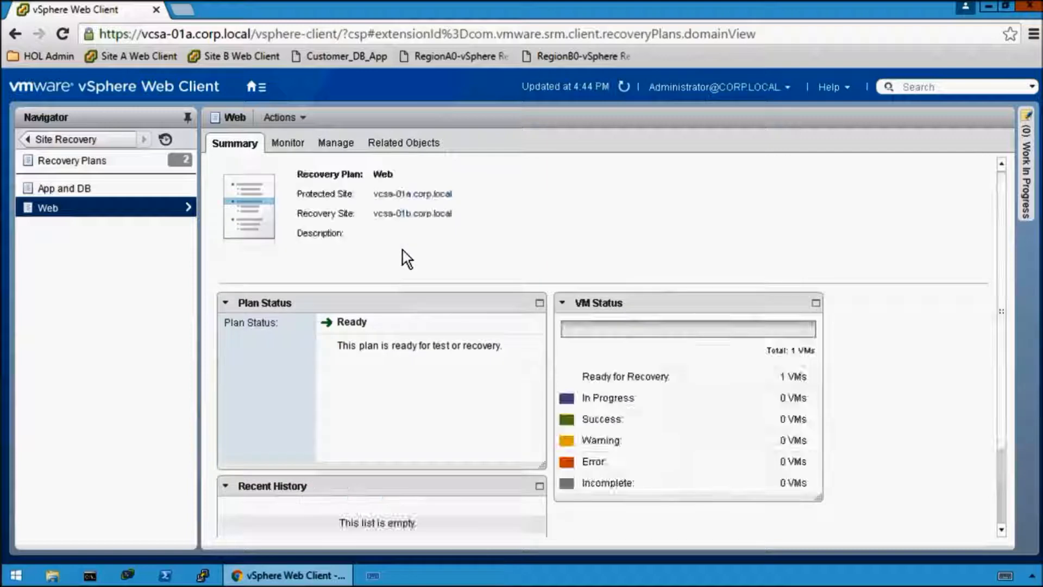
{"action": "left_click", "coordinate": [288, 143]}
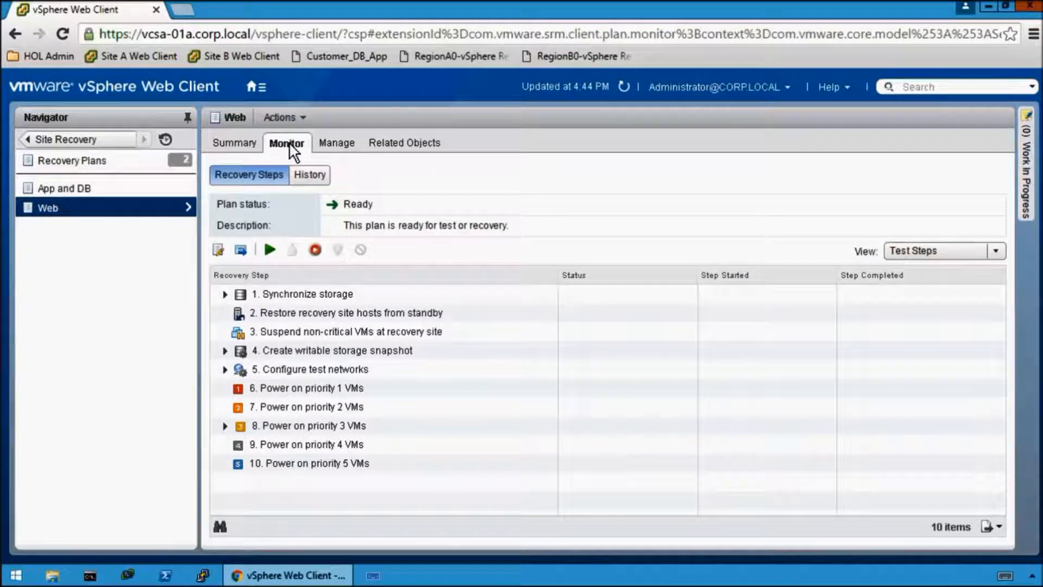
Run the Web plan in recovery mode as a planned migration, acknowledging the permanent changes to both datacenters
{"action": "left_click", "coordinate": [315, 251]}
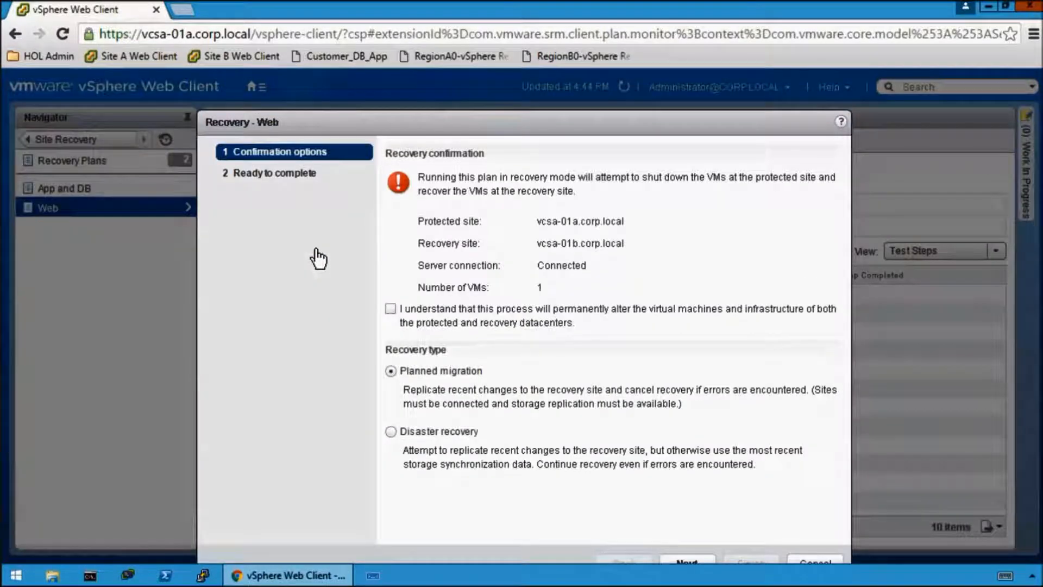
{"action": "left_click", "coordinate": [390, 308]}
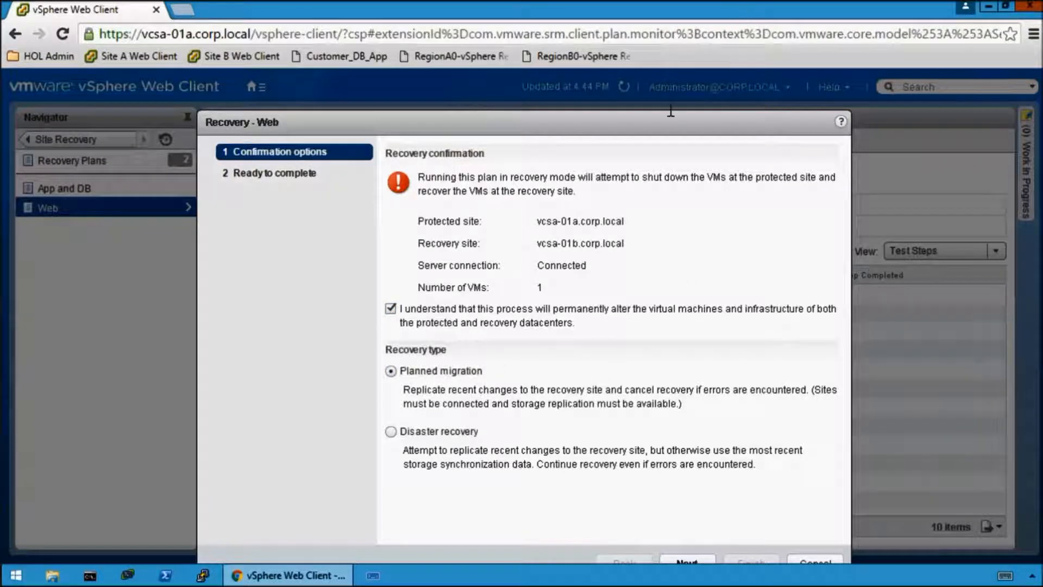
{"action": "left_click_drag", "start_coordinate": [663, 119], "coordinate": [663, 63]}
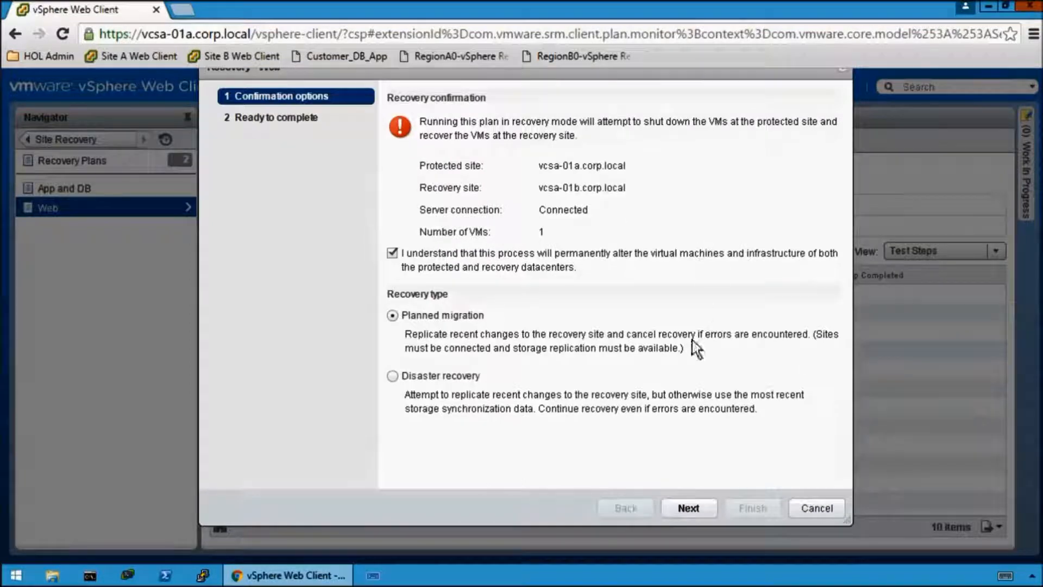
{"action": "left_click", "coordinate": [689, 508]}
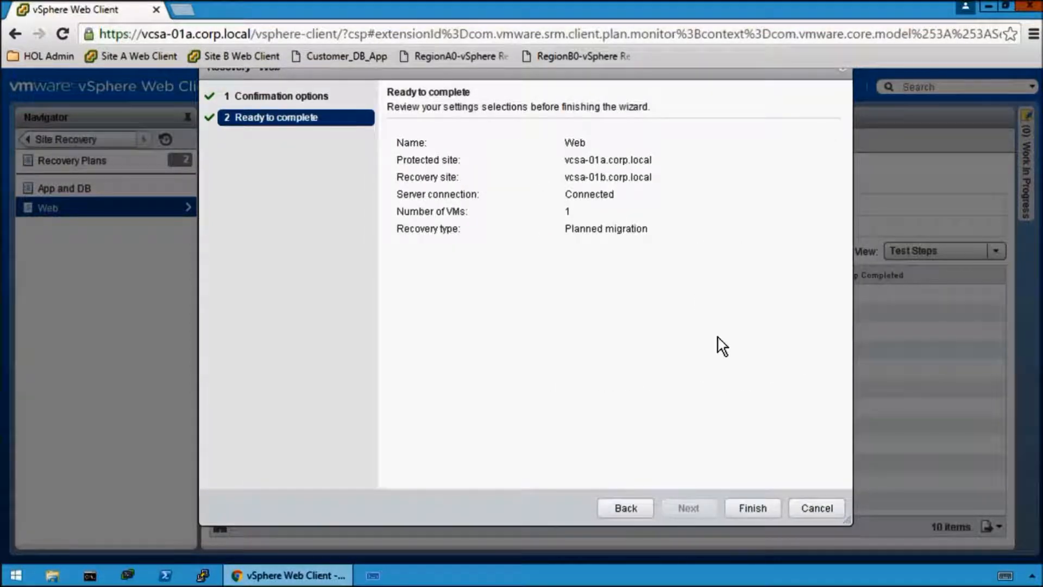
{"action": "left_click", "coordinate": [750, 508]}
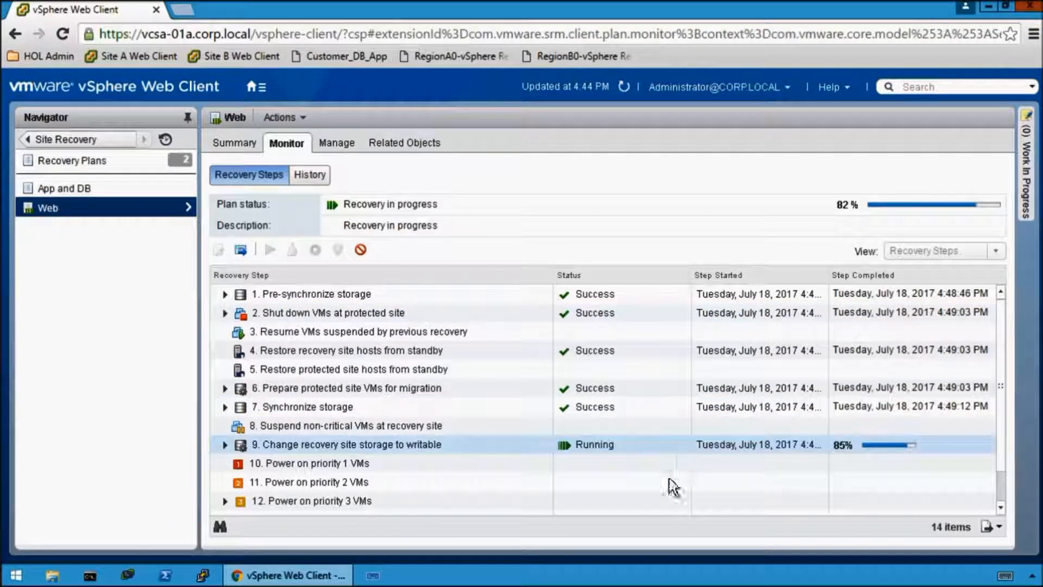
Examine the recovery progress of web-01a.corp.local by expanding the Power on priority 3 VMs step and its substeps
{"action": "left_click", "coordinate": [999, 507]}
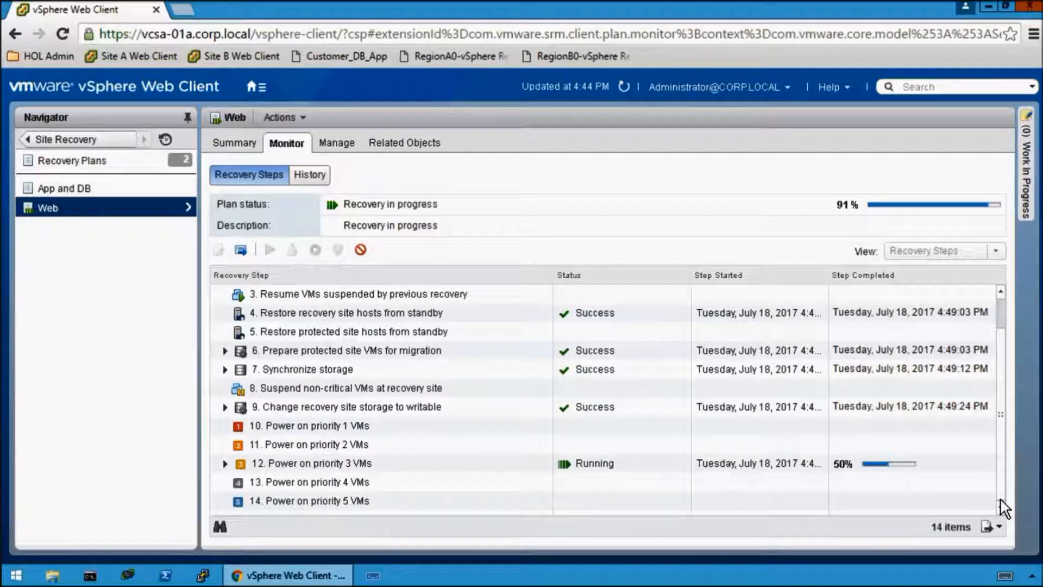
{"action": "left_click", "coordinate": [225, 463]}
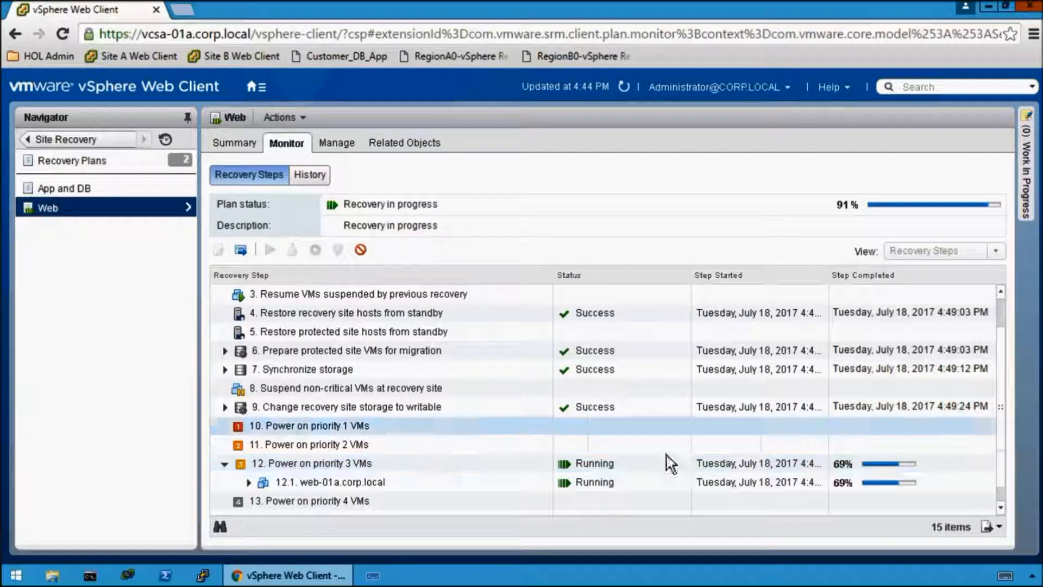
{"action": "left_click", "coordinate": [1000, 508]}
{"action": "left_click", "coordinate": [247, 462]}
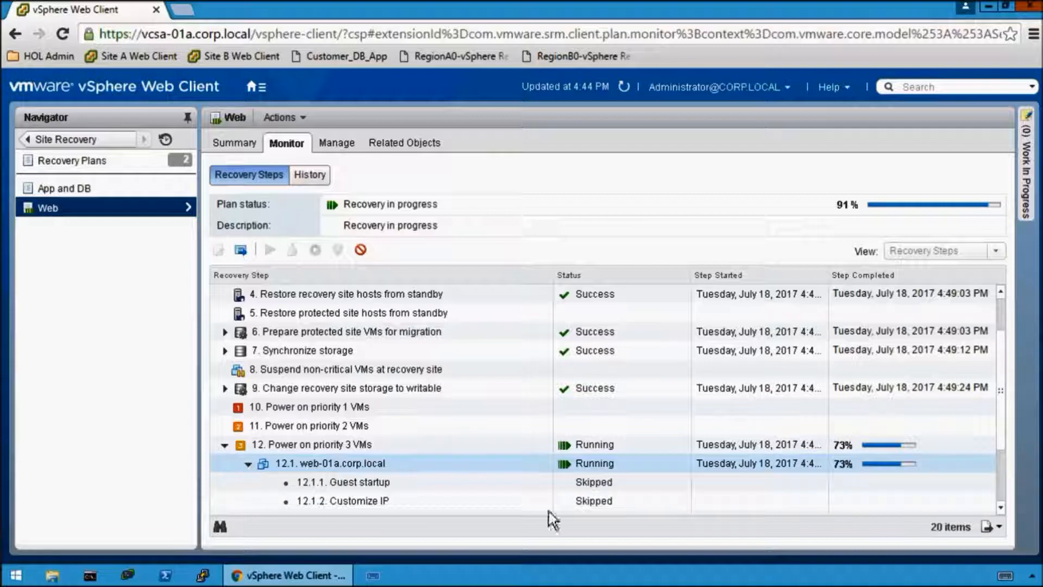
{"action": "left_click", "coordinate": [1000, 507]}
{"action": "left_click", "coordinate": [1000, 507]}
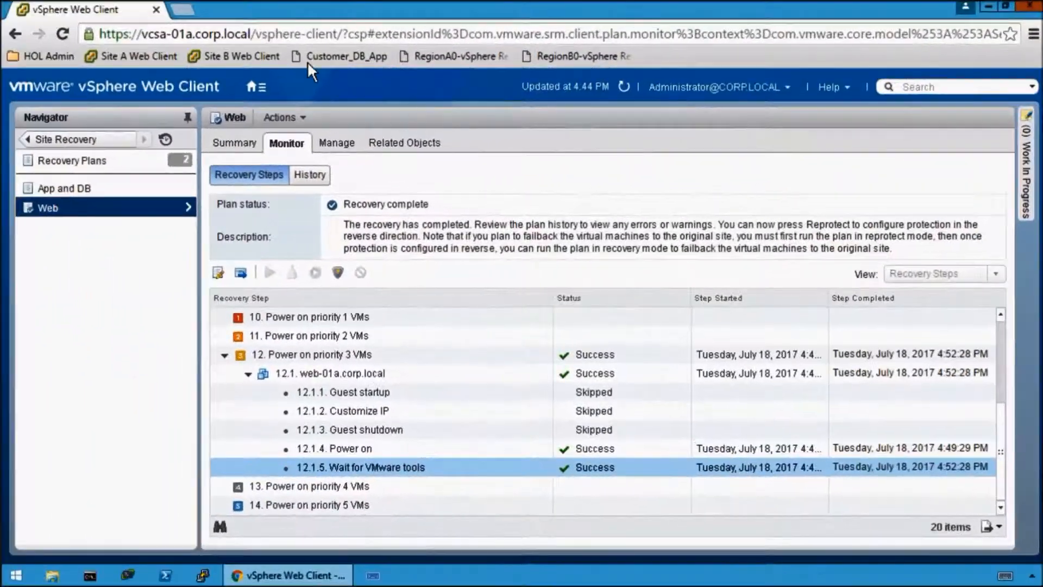
Load the bookmarked Customer_DB_App in a new browser tab and check the multi-tier application's web server connection
{"action": "left_click", "coordinate": [184, 6]}
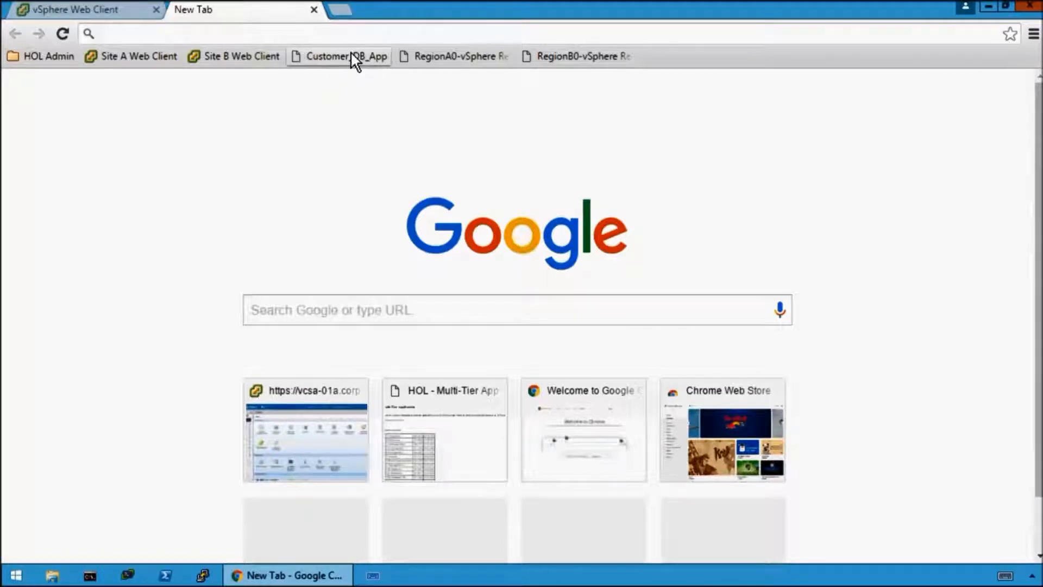
{"action": "left_click", "coordinate": [351, 55]}
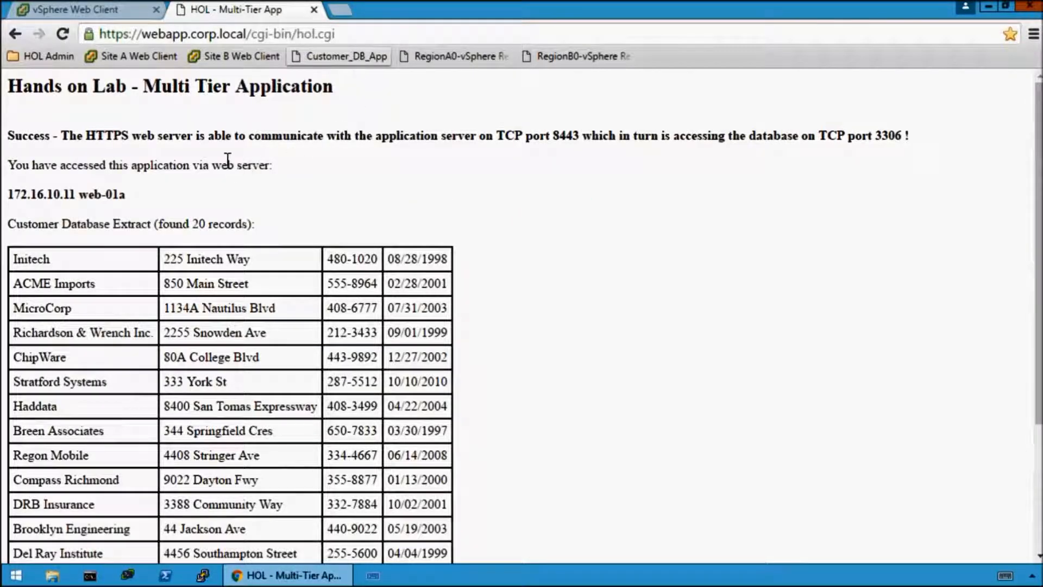
{"action": "left_click_drag", "start_coordinate": [272, 166], "coordinate": [138, 144]}
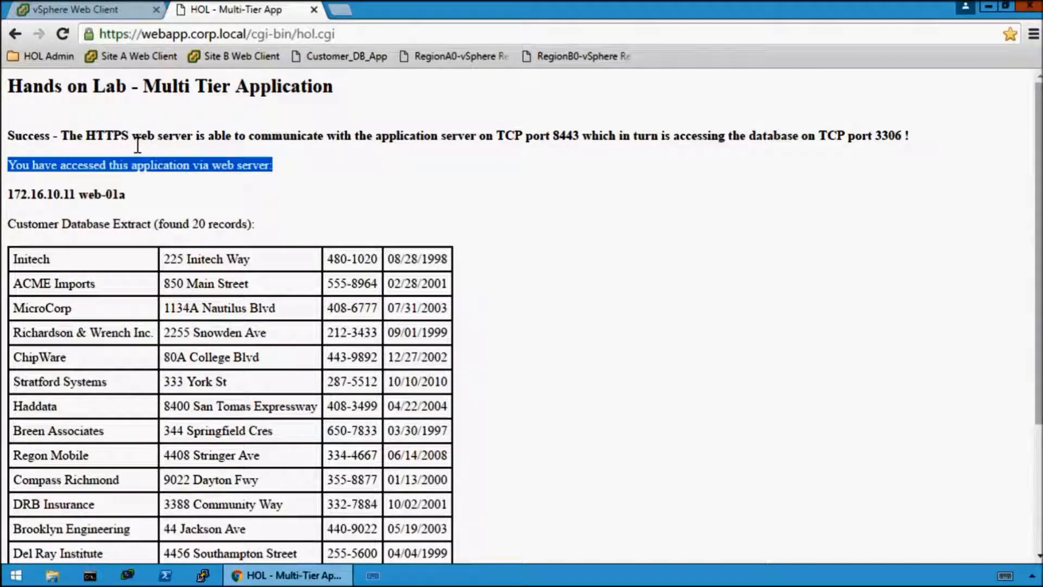
{"action": "left_click", "coordinate": [237, 136]}
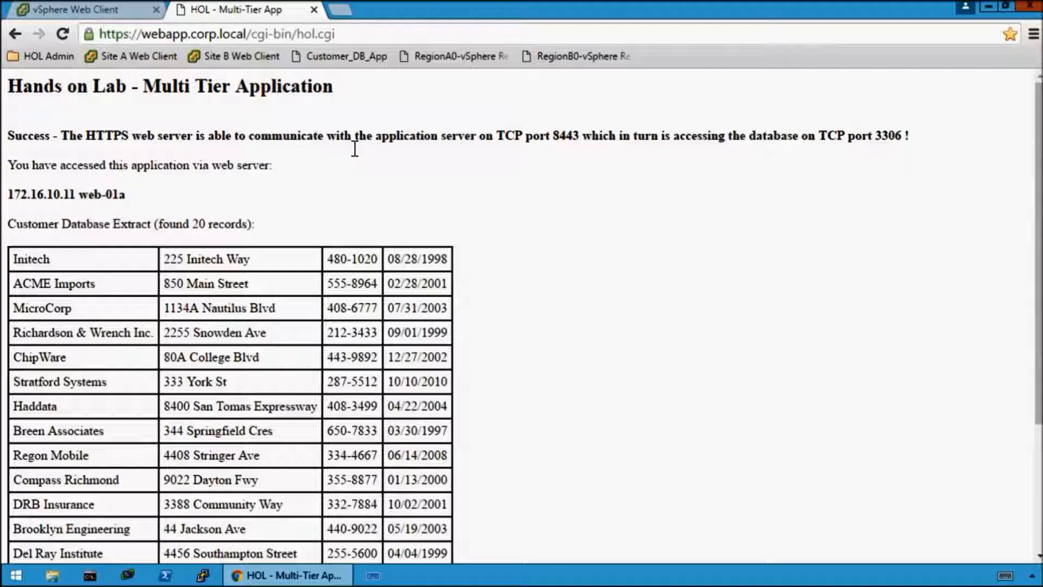
Return to the vSphere Web Client and open the Firewall configuration under Networking & Security
{"action": "left_click", "coordinate": [103, 8]}
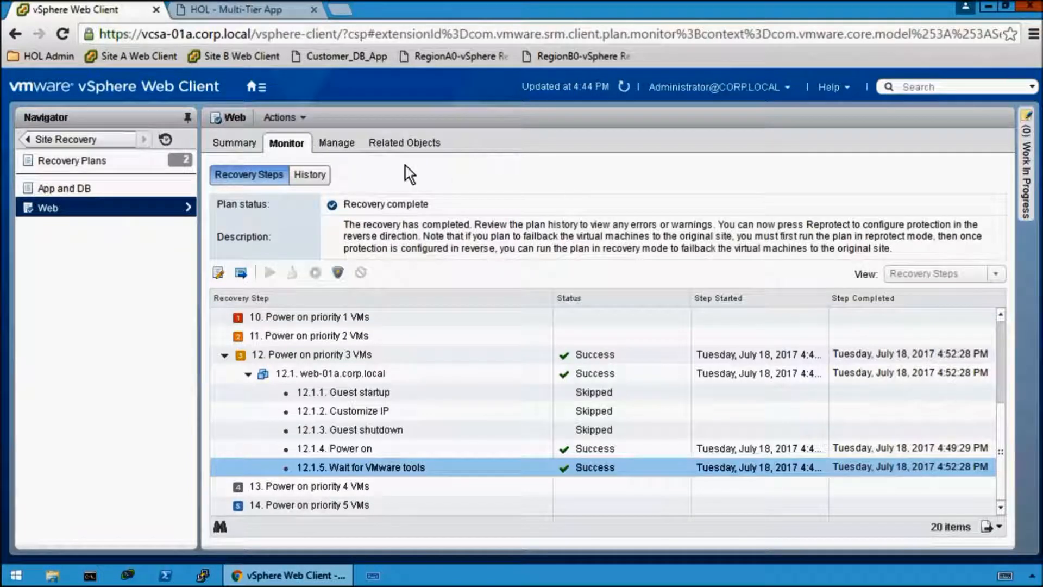
{"action": "left_click", "coordinate": [81, 138]}
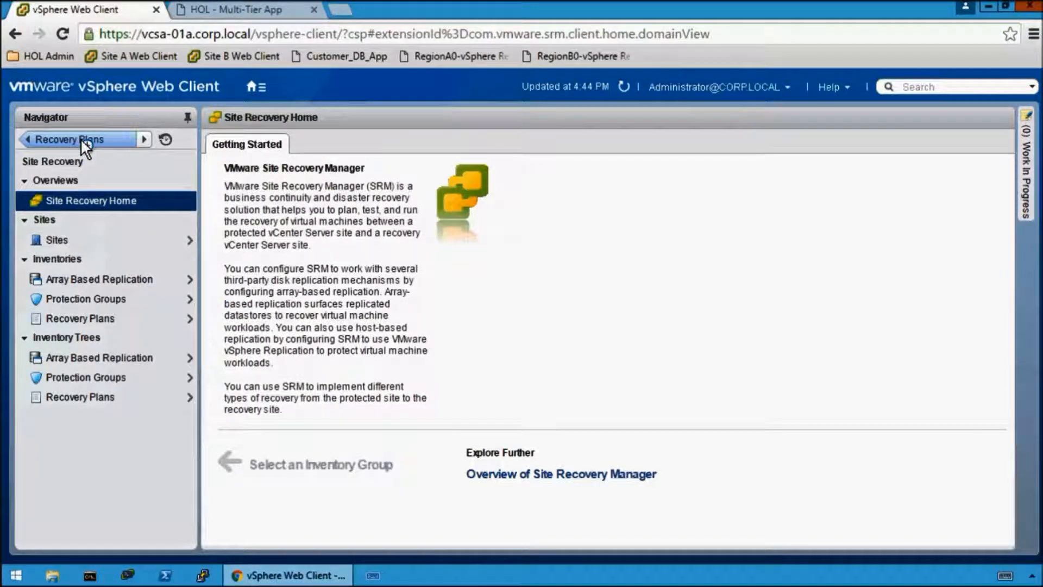
{"action": "left_click", "coordinate": [80, 138]}
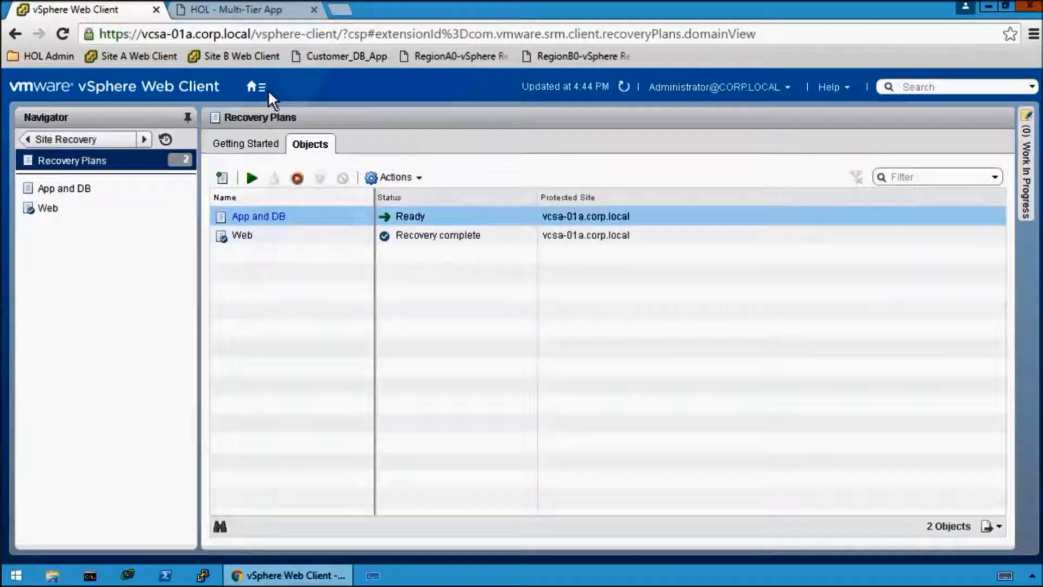
{"action": "left_click", "coordinate": [258, 92]}
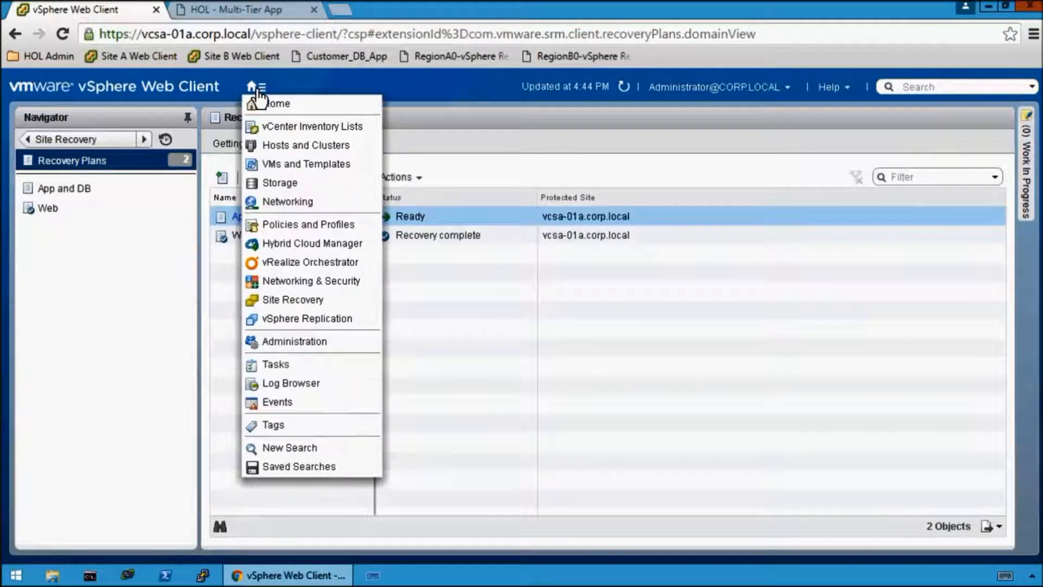
{"action": "left_click", "coordinate": [317, 277]}
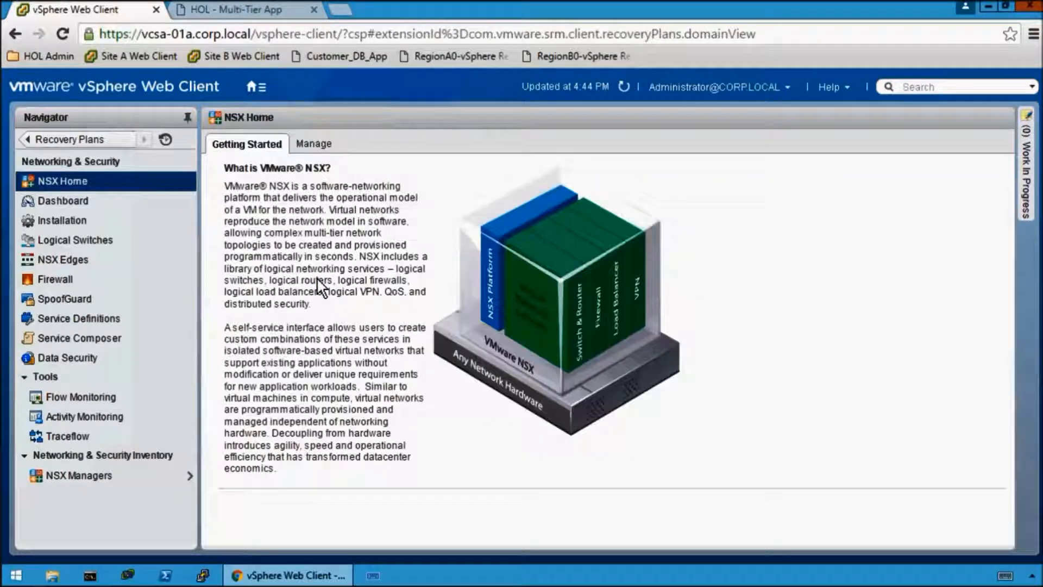
{"action": "left_click", "coordinate": [71, 281]}
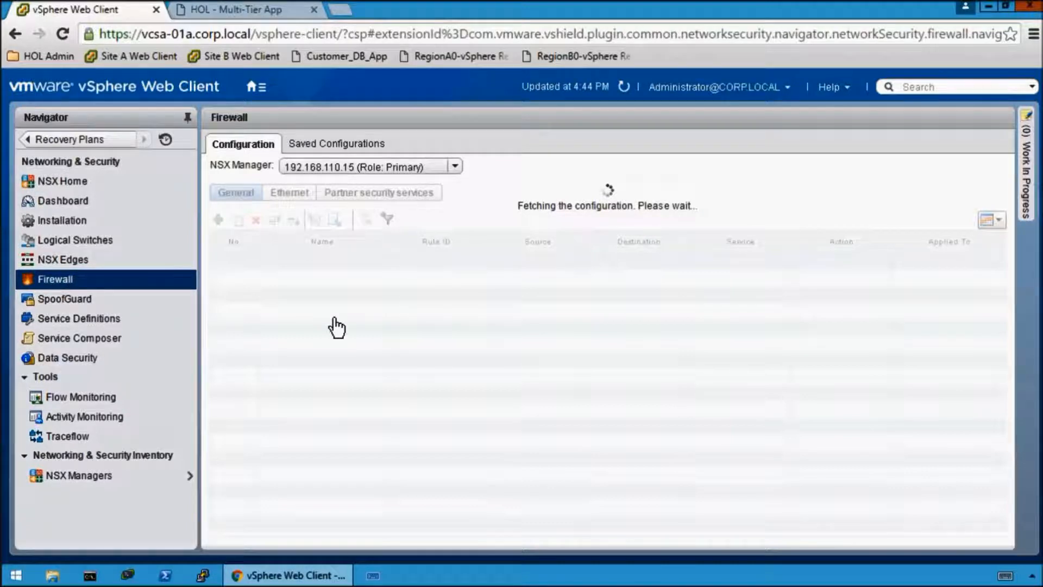
Disable the Default reject rule in the Three Tier App firewall section and publish the change
{"action": "left_click", "coordinate": [216, 300]}
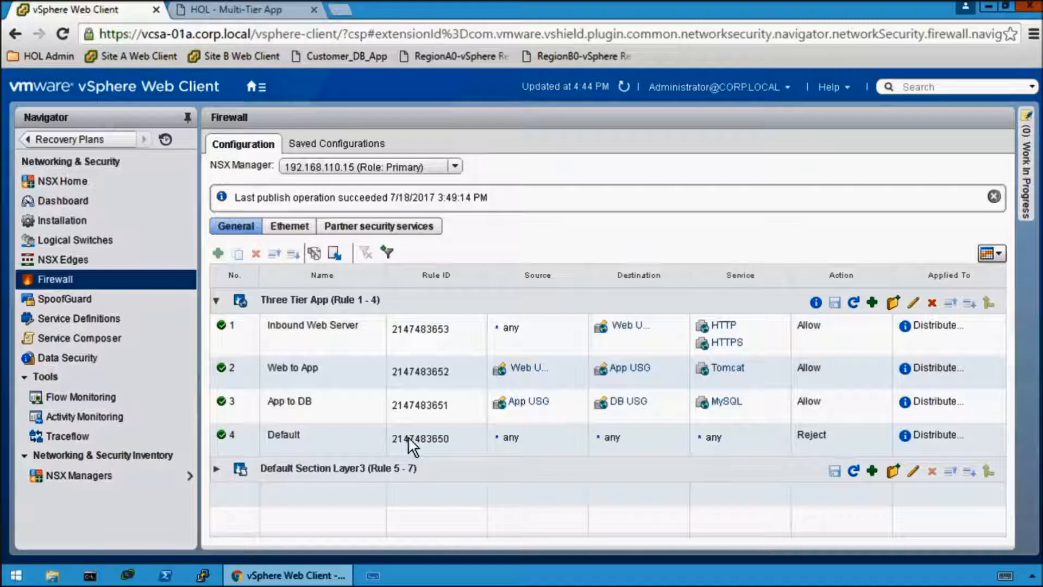
{"action": "left_click", "coordinate": [221, 434]}
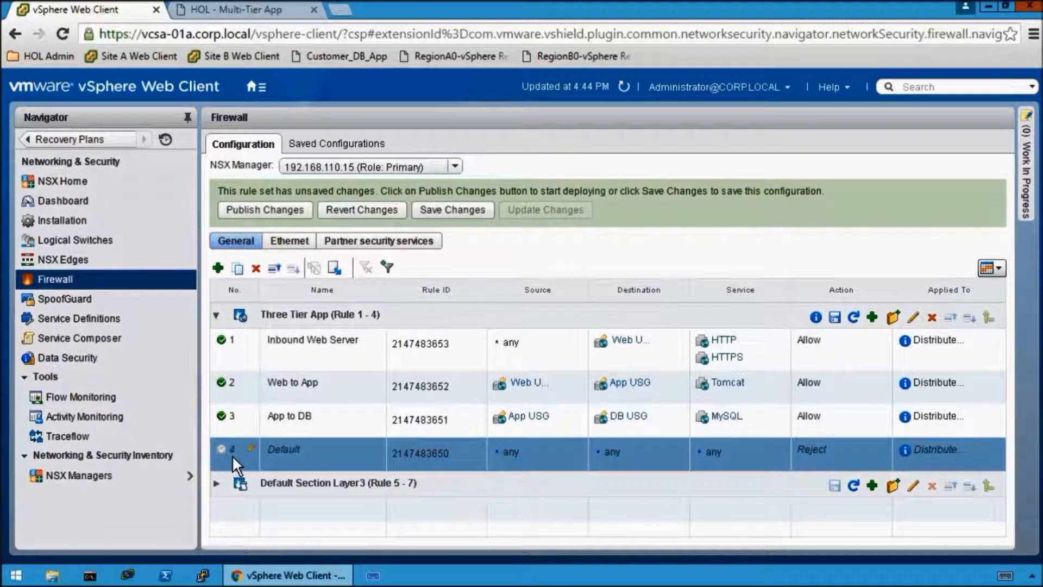
{"action": "left_click", "coordinate": [260, 209]}
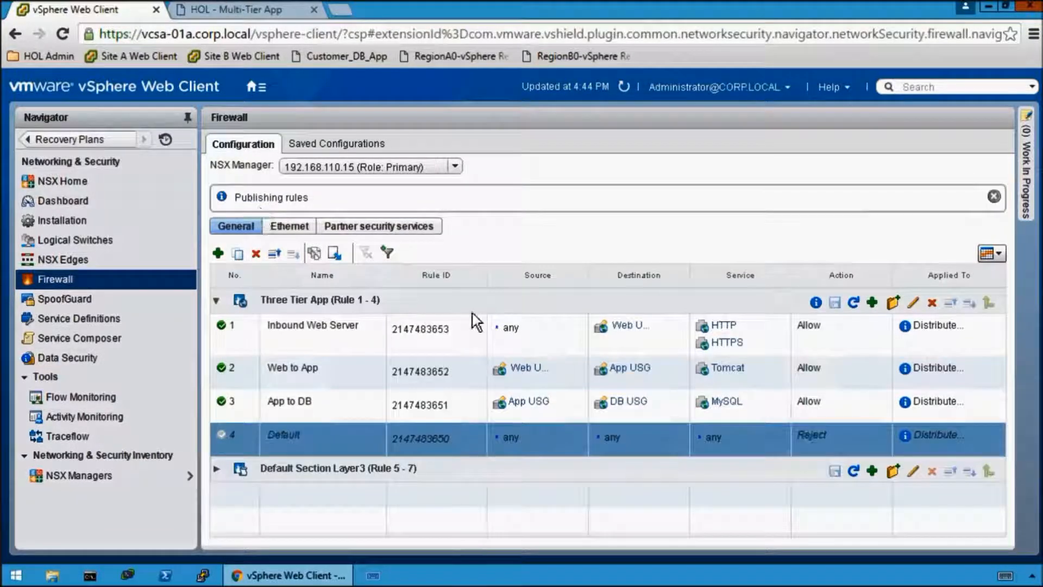
Switch to Command Prompt and trace the route to the web server at 172.16.10.11
{"action": "left_click", "coordinate": [90, 576]}
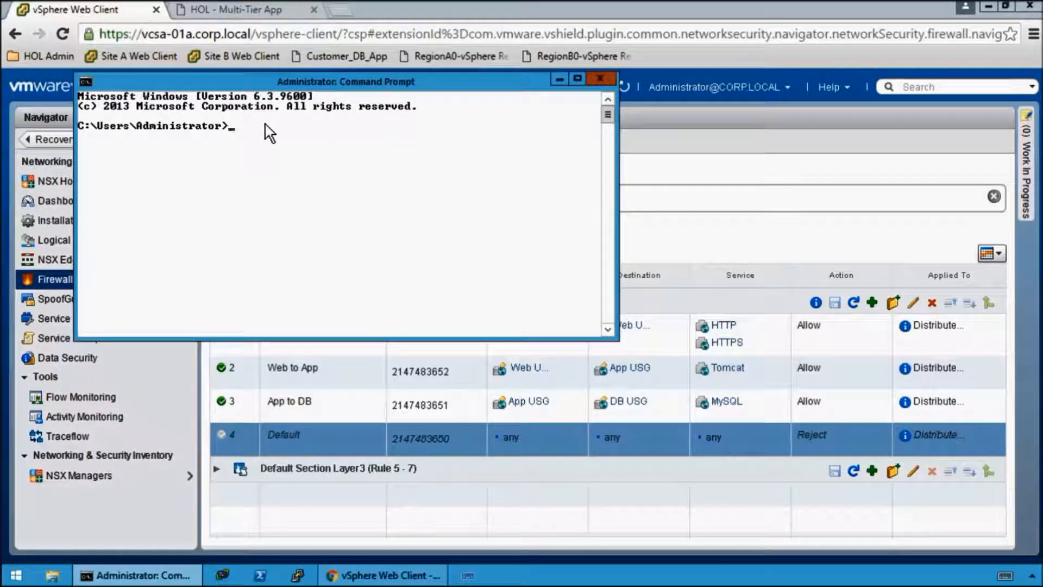
{"action": "type", "text": "tracert 172.16."}
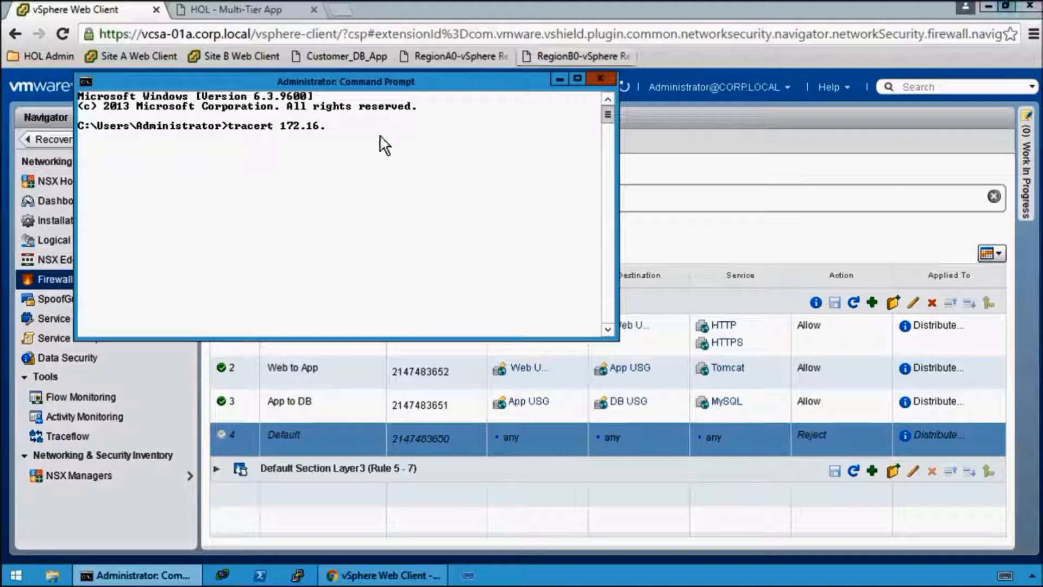
{"action": "type", "text": "10.11"}
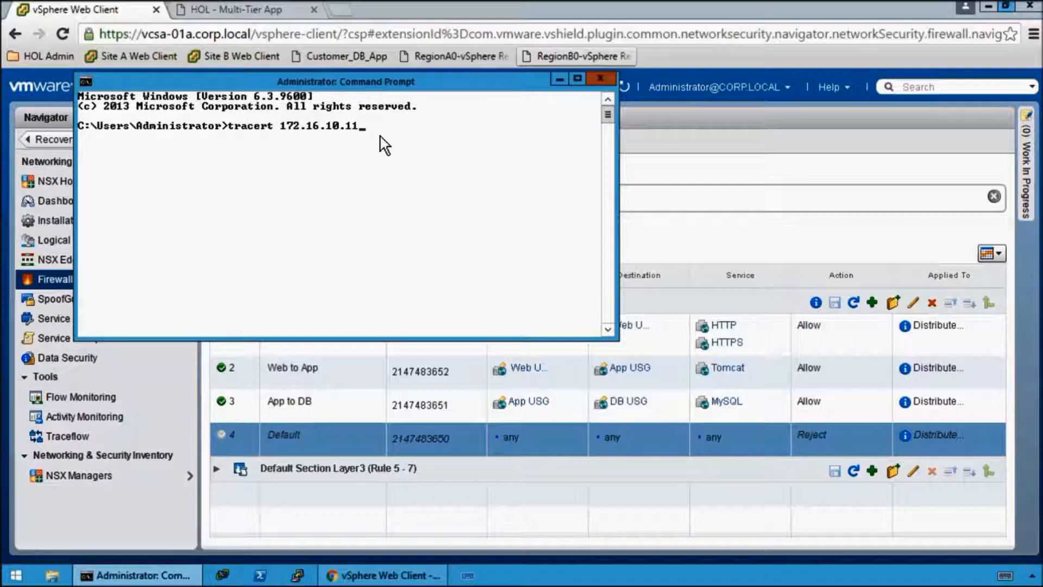
{"action": "key", "text": "Return"}
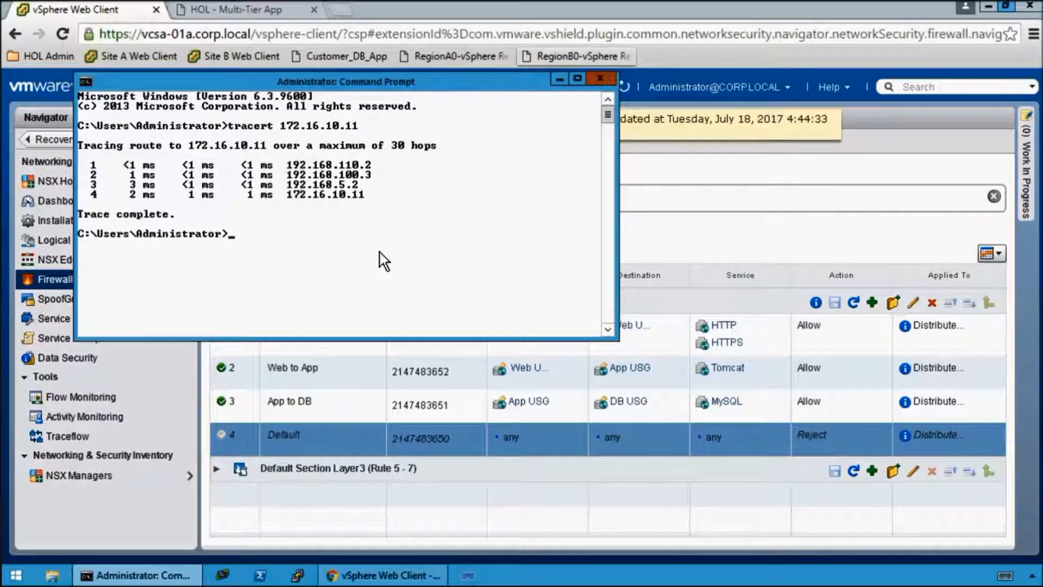
Trace the route to 172.16.20.11, then minimize Command Prompt
{"action": "key", "text": "Up"}
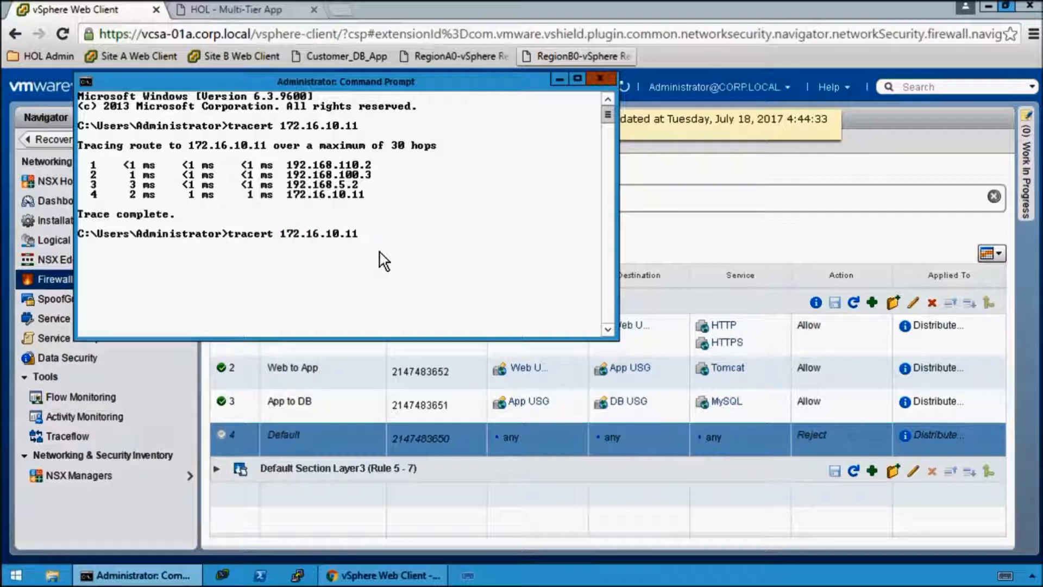
{"action": "key", "text": "Left"}
{"action": "key", "text": "Left"}
{"action": "key", "text": "Left"}
{"action": "key", "text": "Left"}
{"action": "key", "text": "BackSpace"}
{"action": "type", "text": "2"}
{"action": "key", "text": "Return"}
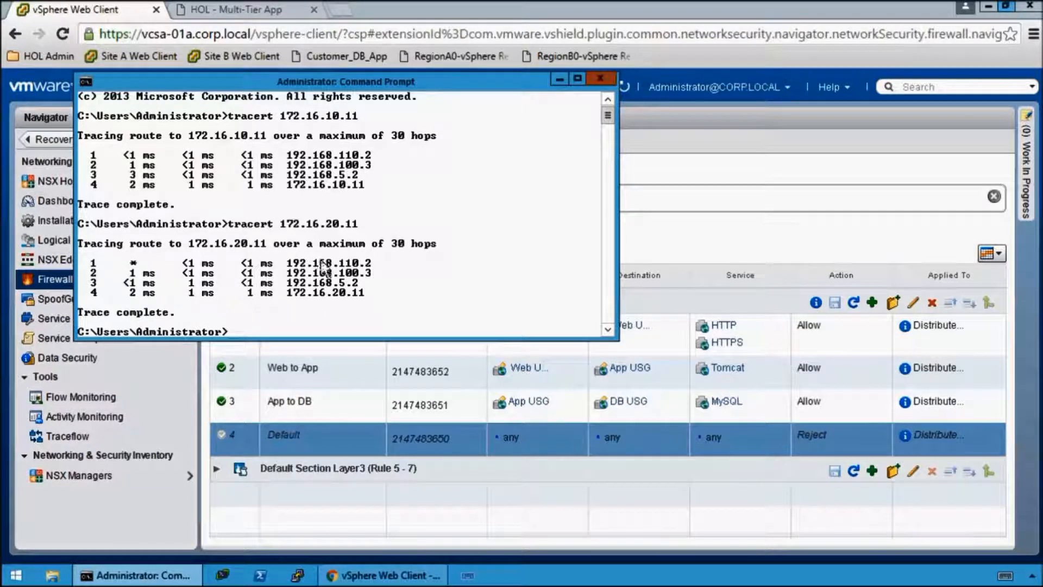
{"action": "left_click", "coordinate": [557, 76]}
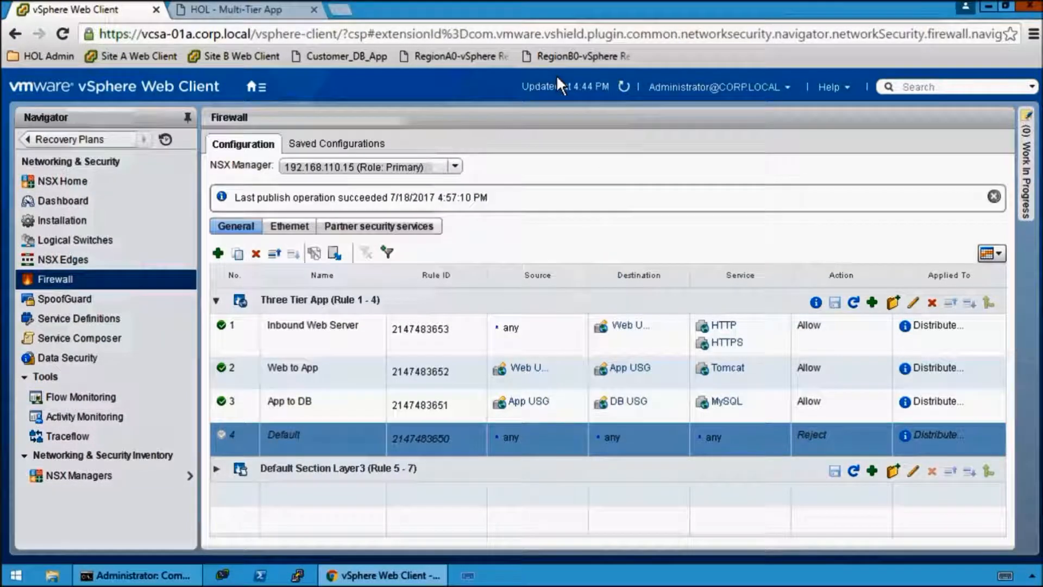
Open Hosts and Clusters and view the summary of web-01a.corp.local in the RegionB01-COMP01 cluster
{"action": "left_click", "coordinate": [258, 84]}
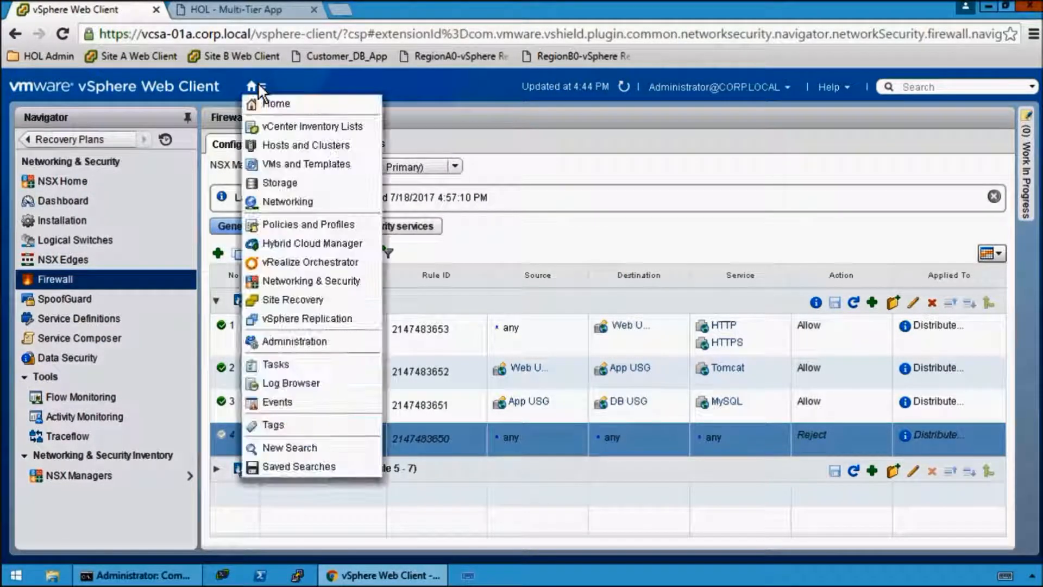
{"action": "left_click", "coordinate": [289, 146]}
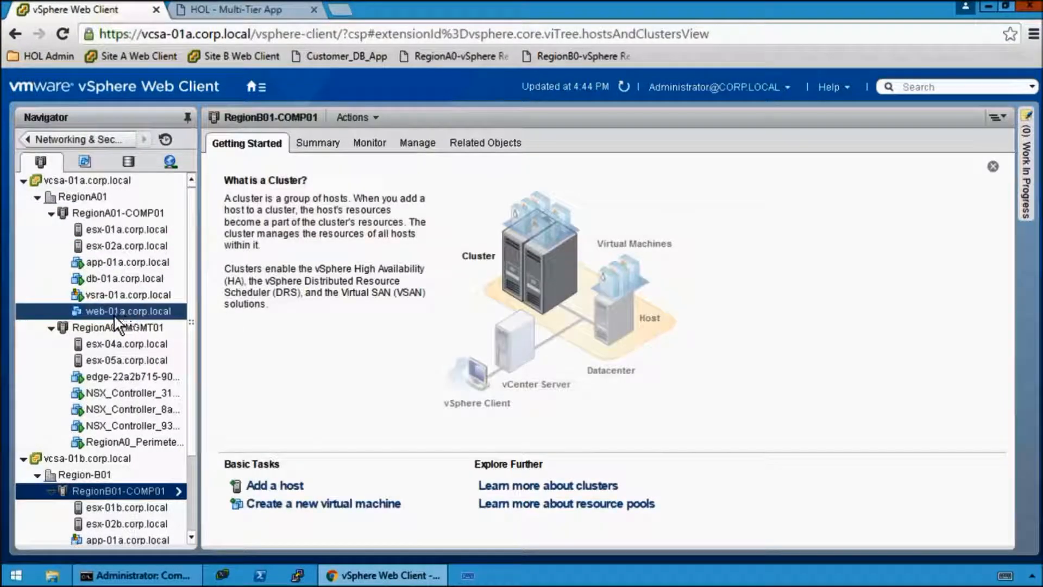
{"action": "scroll", "coordinate": [188, 533], "scroll_direction": "down", "scroll_amount": 2}
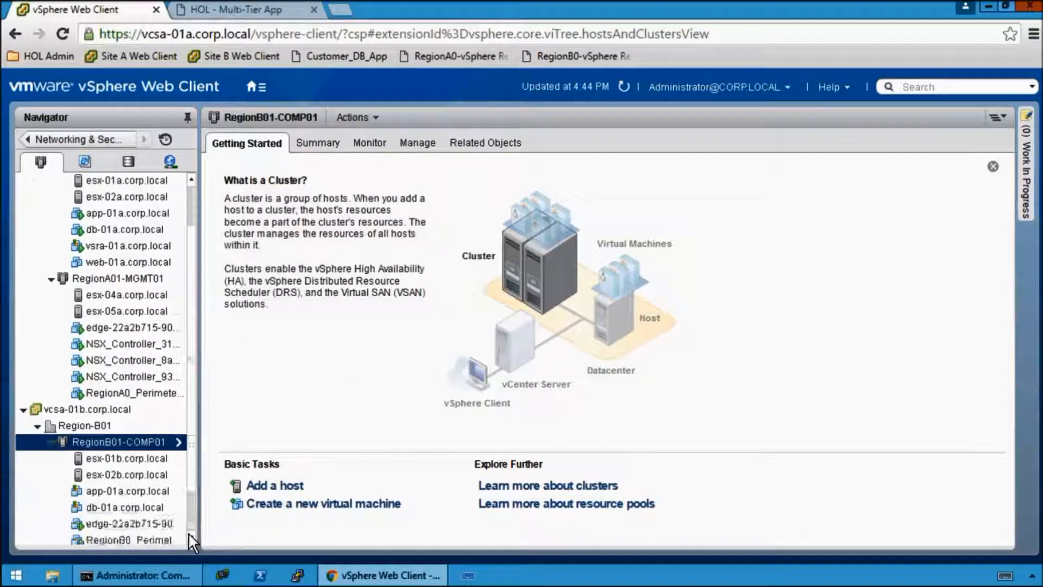
{"action": "left_click", "coordinate": [131, 524]}
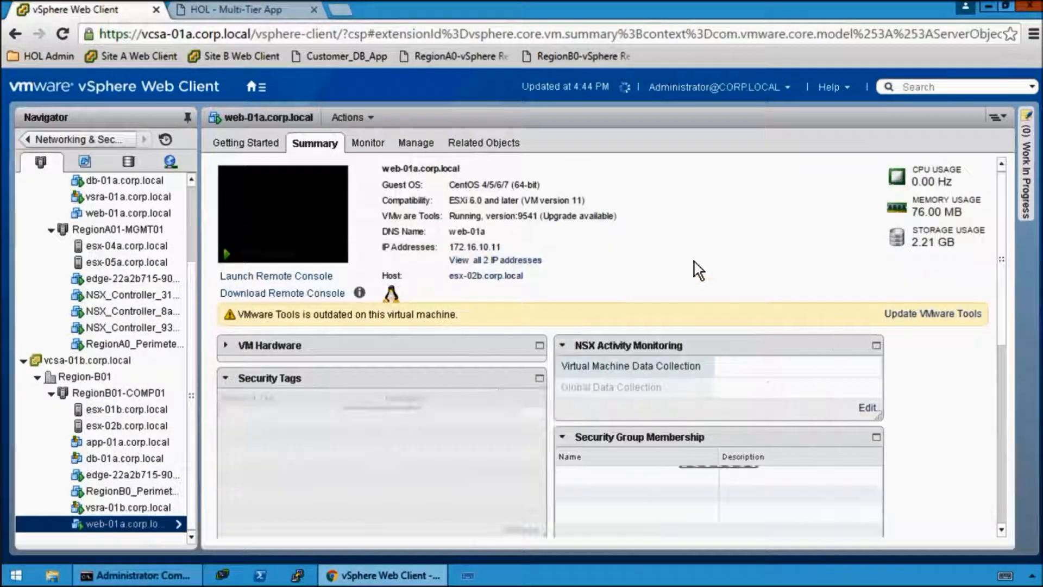
Shut down the guest OS of the RegionA0_Perimeter_GW-0 virtual machine in RegionA01-MGMT01 and check its VMware Tools state
{"action": "left_click", "coordinate": [122, 343]}
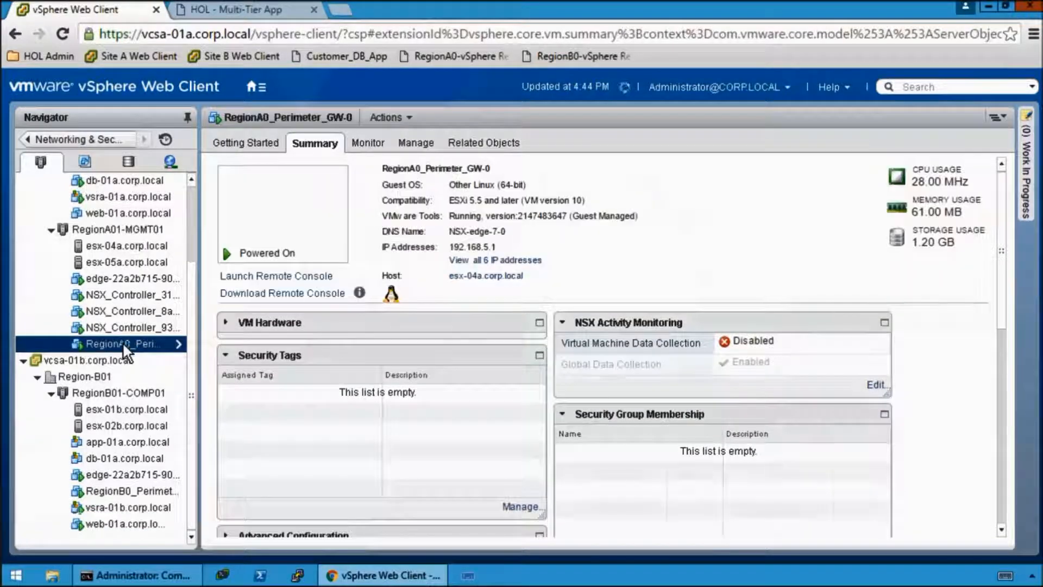
{"action": "right_click", "coordinate": [123, 341]}
{"action": "mouse_move", "coordinate": [306, 106]}
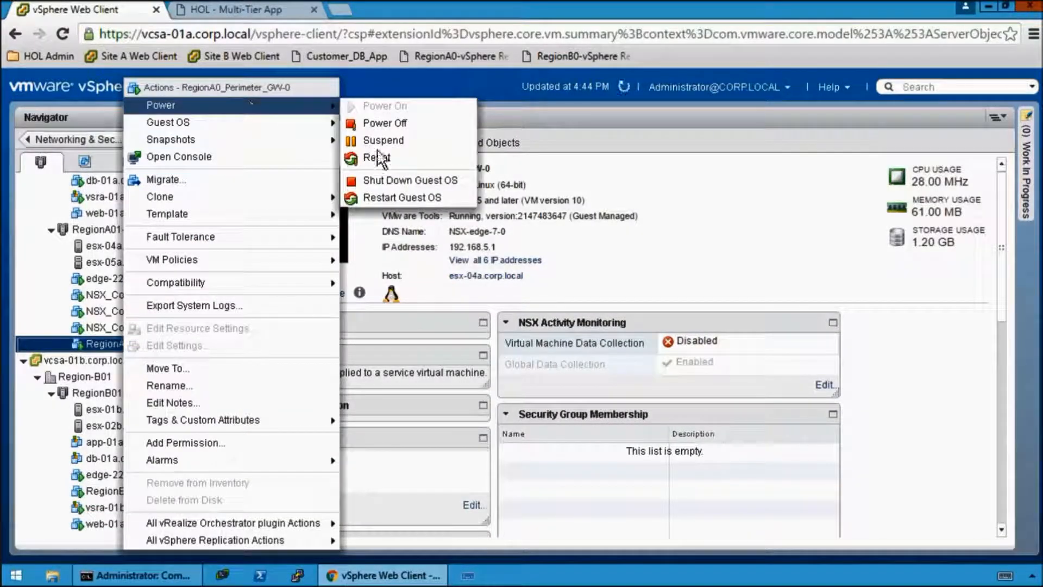
{"action": "left_click", "coordinate": [393, 179]}
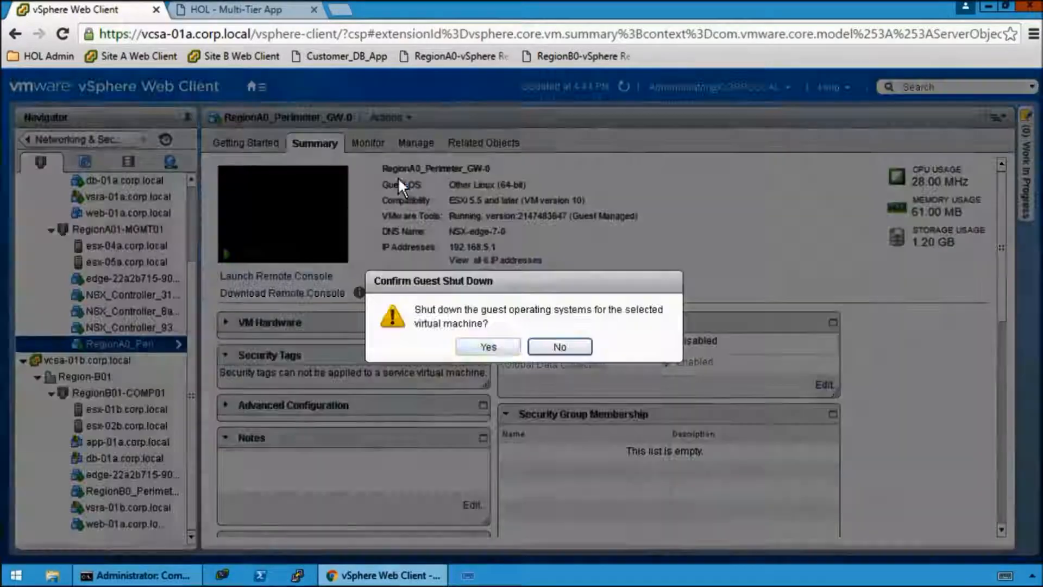
{"action": "left_click", "coordinate": [495, 349]}
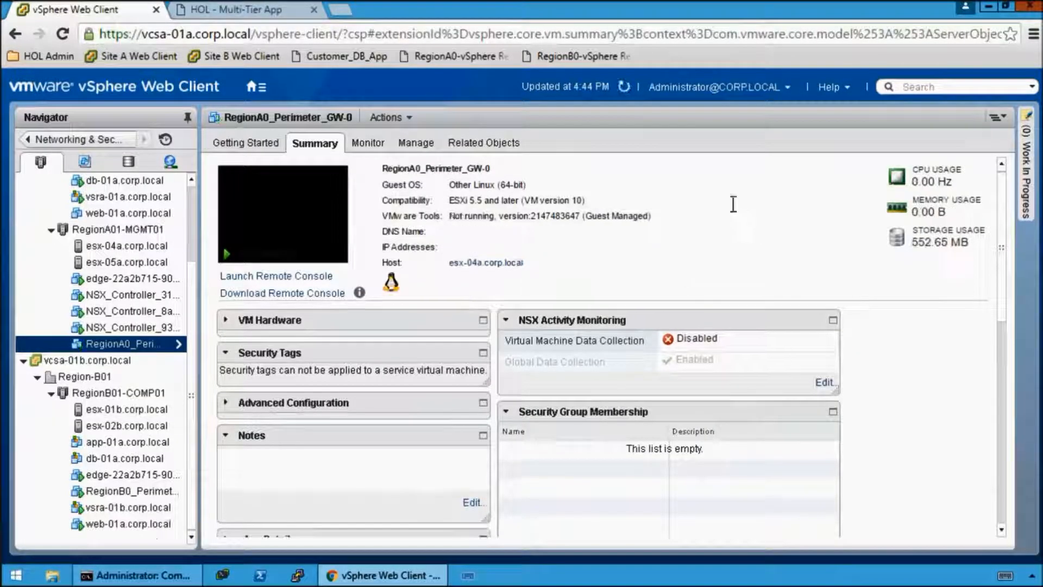
{"action": "left_click_drag", "start_coordinate": [454, 218], "coordinate": [530, 228]}
{"action": "left_click", "coordinate": [448, 171]}
Open the App and DB recovery plan in Site Recovery
{"action": "left_click", "coordinate": [253, 87]}
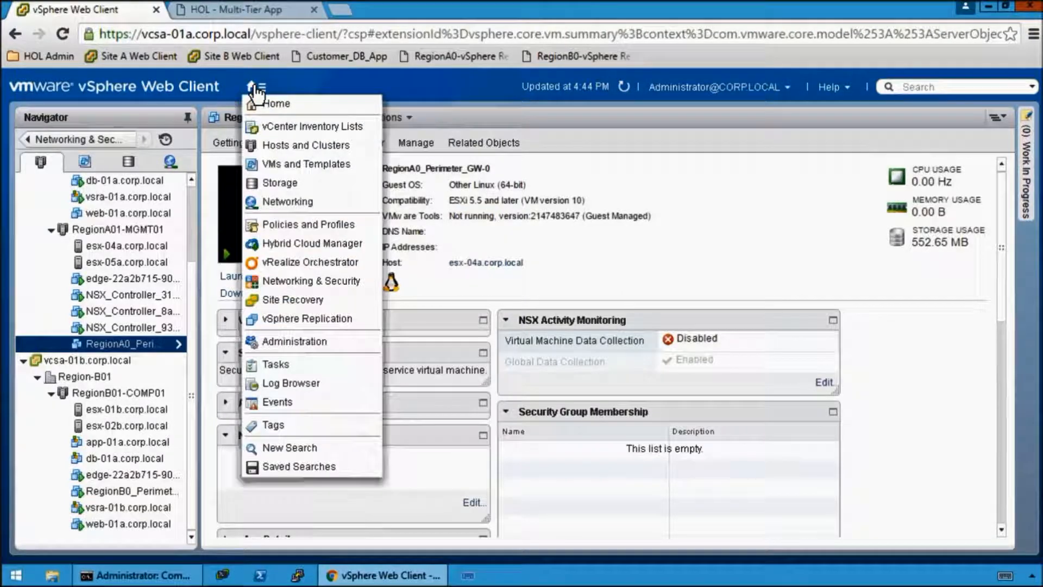
{"action": "left_click", "coordinate": [284, 300]}
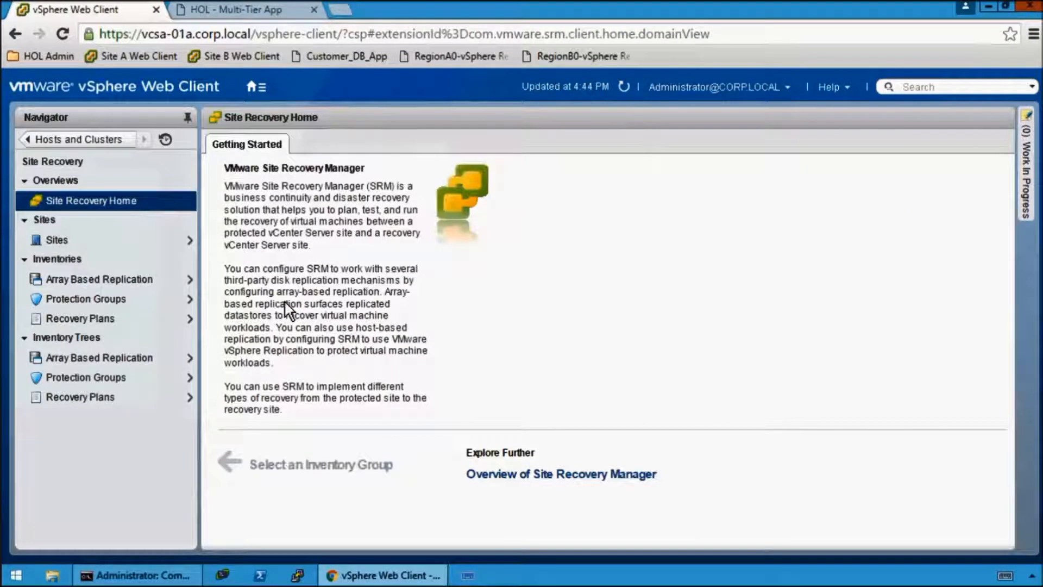
{"action": "left_click", "coordinate": [64, 319]}
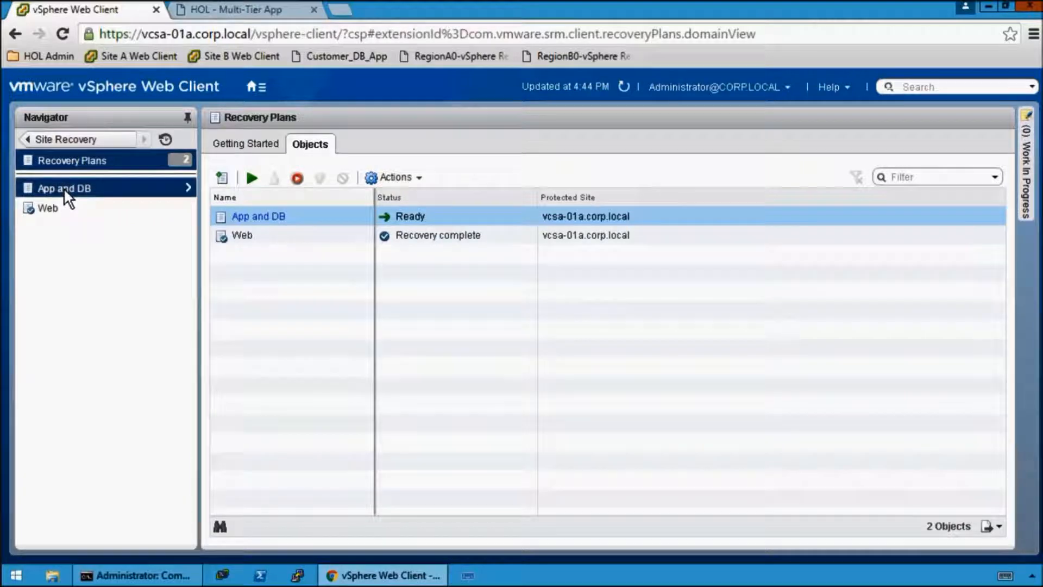
{"action": "left_click", "coordinate": [64, 188]}
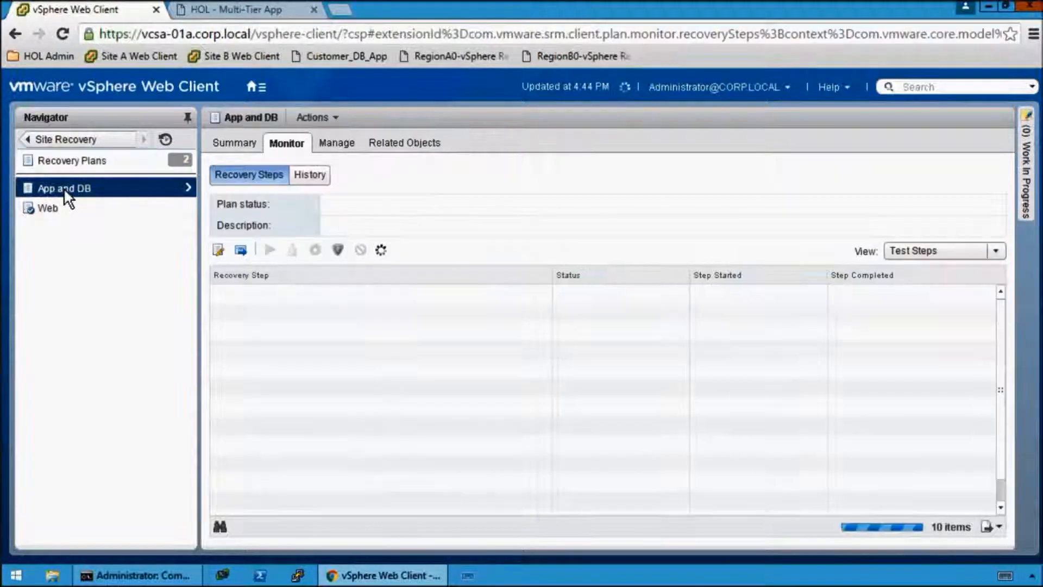
Run the App and DB plan as a disaster recovery, acknowledging the permanent changes to both datacenters, and follow its recovery steps
{"action": "left_click", "coordinate": [315, 249]}
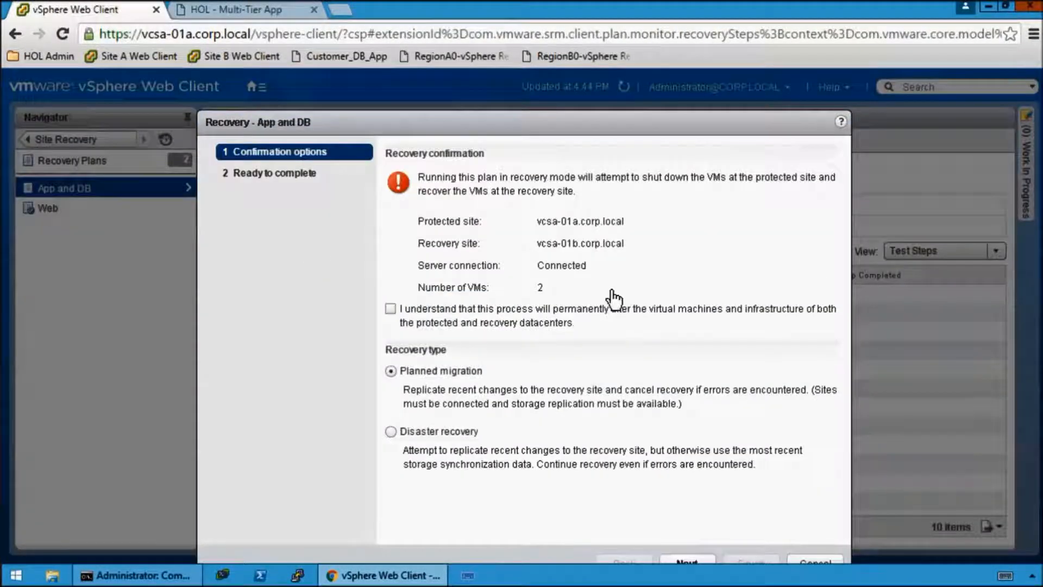
{"action": "left_click", "coordinate": [390, 308]}
{"action": "left_click", "coordinate": [391, 431]}
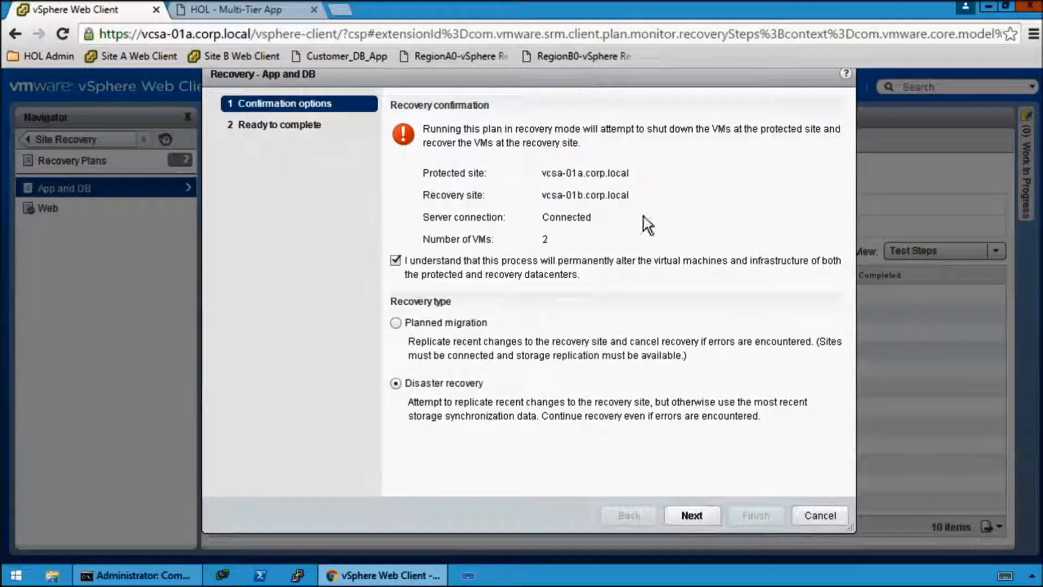
{"action": "left_click", "coordinate": [693, 514]}
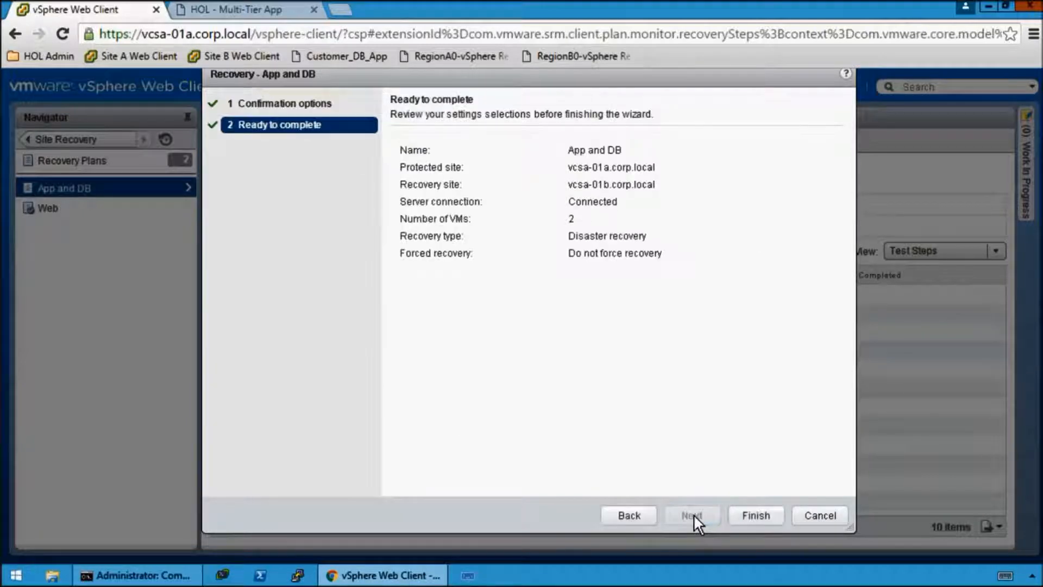
{"action": "left_click", "coordinate": [757, 514]}
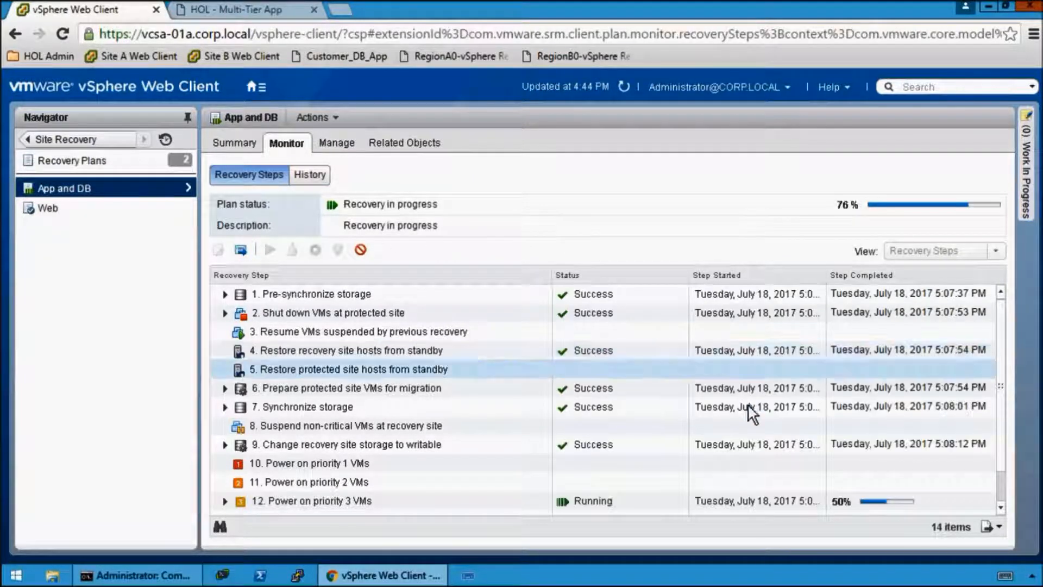
{"action": "left_click", "coordinate": [896, 407]}
{"action": "left_click", "coordinate": [1000, 507]}
{"action": "left_click", "coordinate": [1000, 507]}
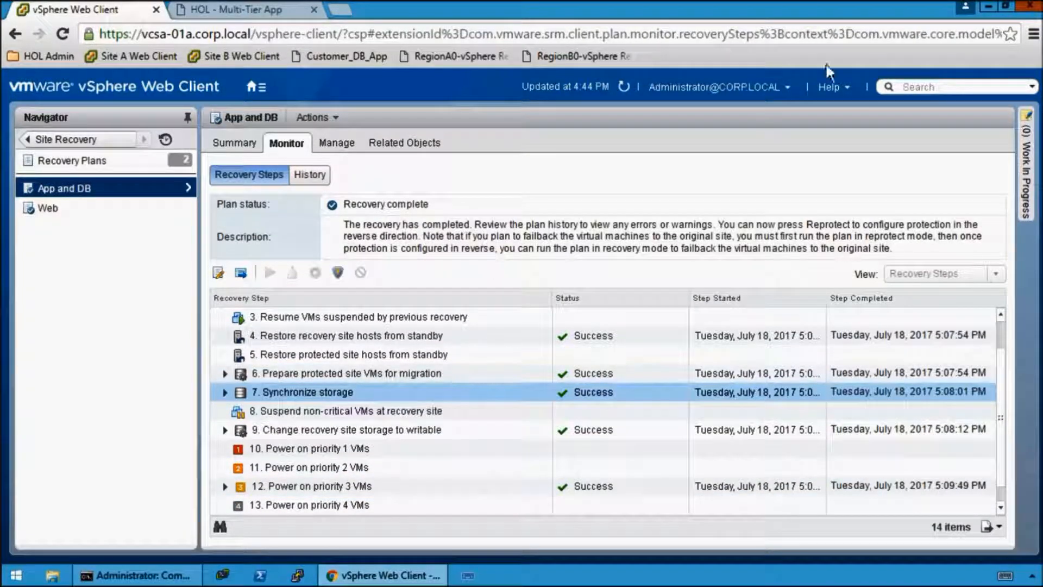
Minimize the browser, return to Command Prompt and trace the route to 172.16.10.11 again
{"action": "left_click", "coordinate": [989, 5]}
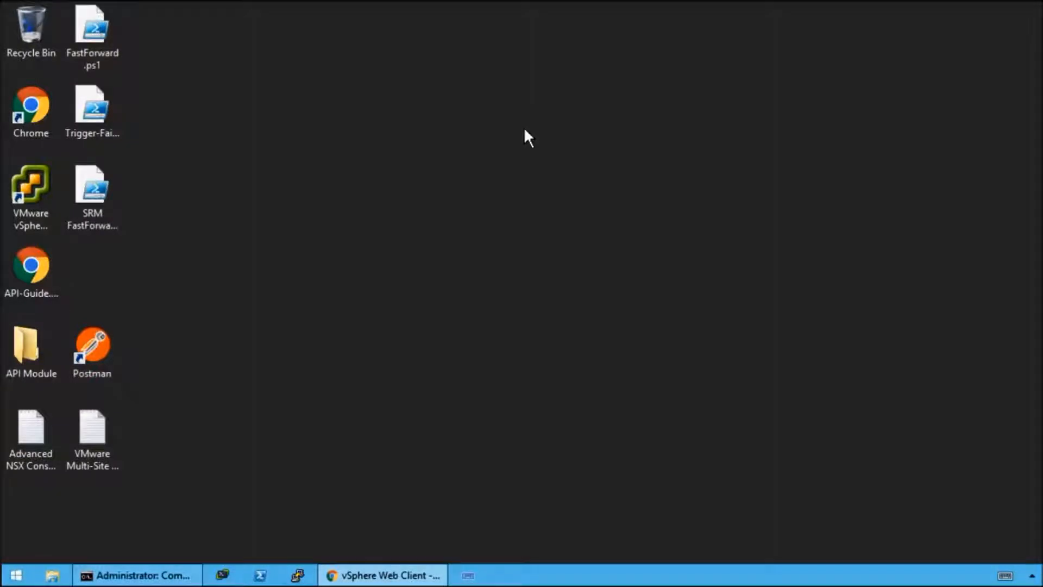
{"action": "left_click", "coordinate": [151, 575]}
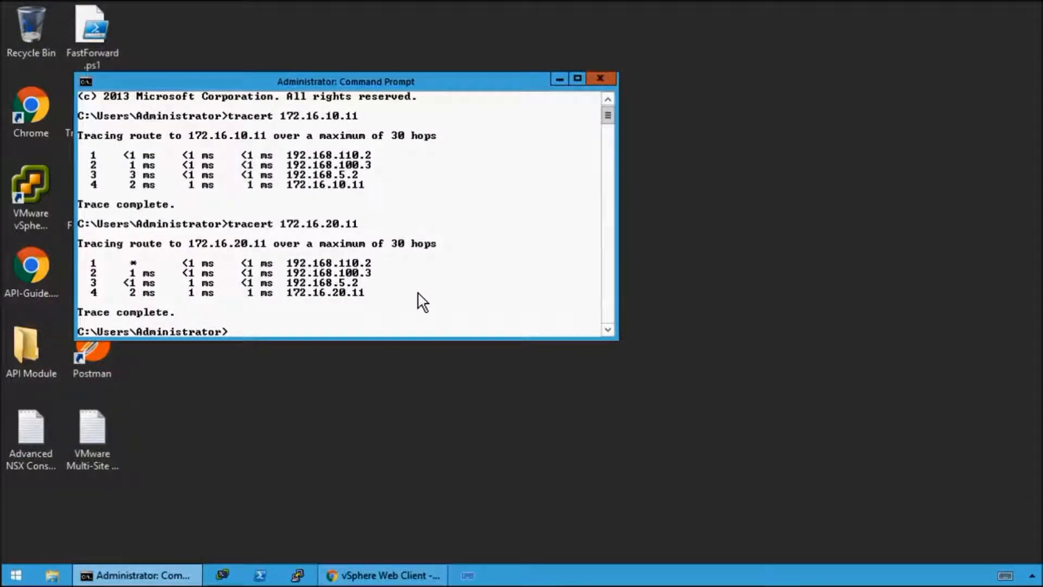
{"action": "key", "text": "Up"}
{"action": "key", "text": "Left"}
{"action": "key", "text": "Left"}
{"action": "key", "text": "Left"}
{"action": "key", "text": "Left"}
{"action": "key", "text": "BackSpace"}
{"action": "type", "text": "1"}
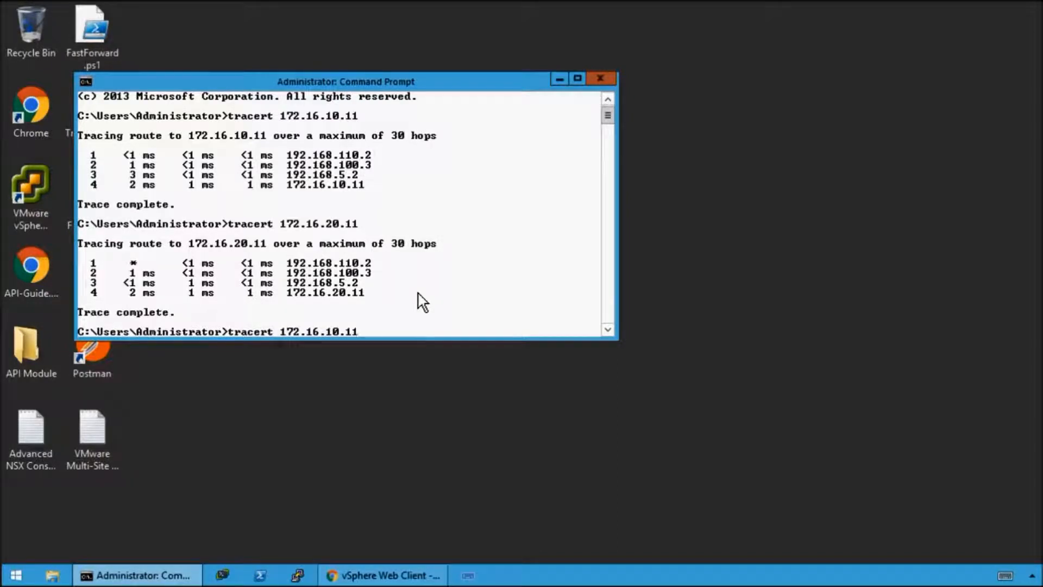
{"action": "key", "text": "End"}
{"action": "key", "text": "Return"}
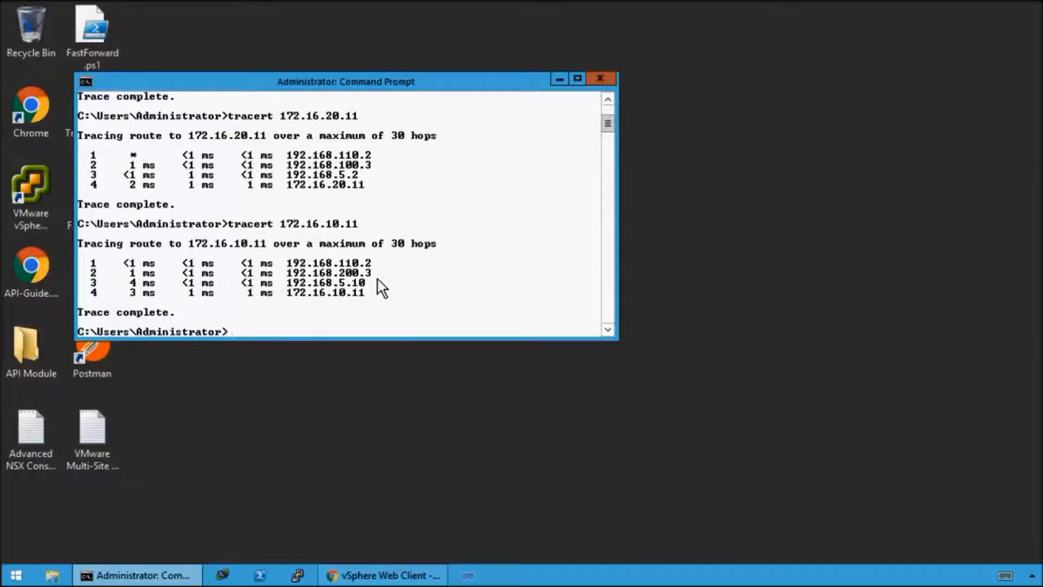
Switch to the browser and reload the HOL - Multi-Tier App page to recheck the application
{"action": "left_click", "coordinate": [400, 575]}
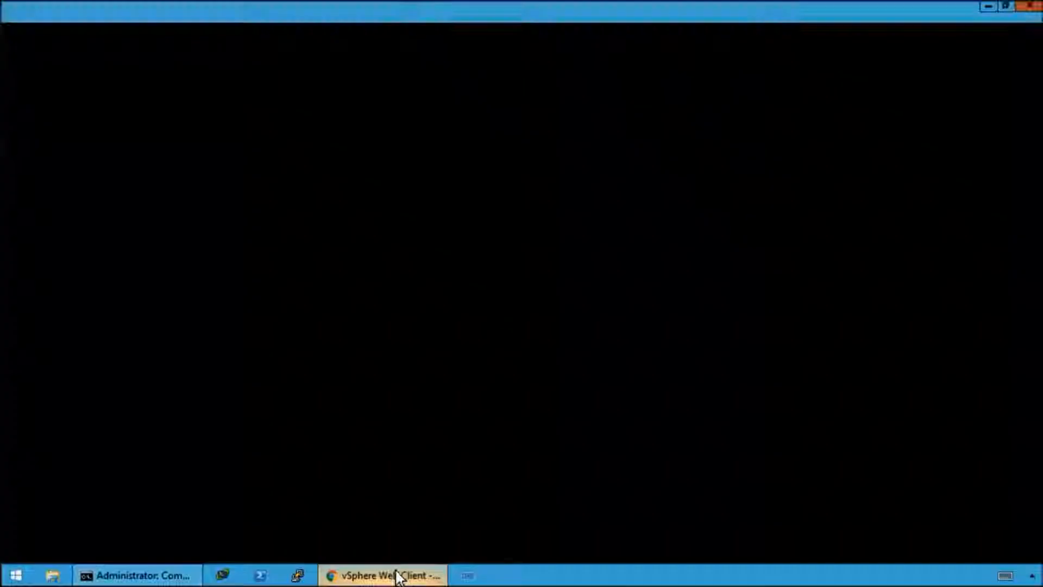
{"action": "left_click", "coordinate": [252, 9]}
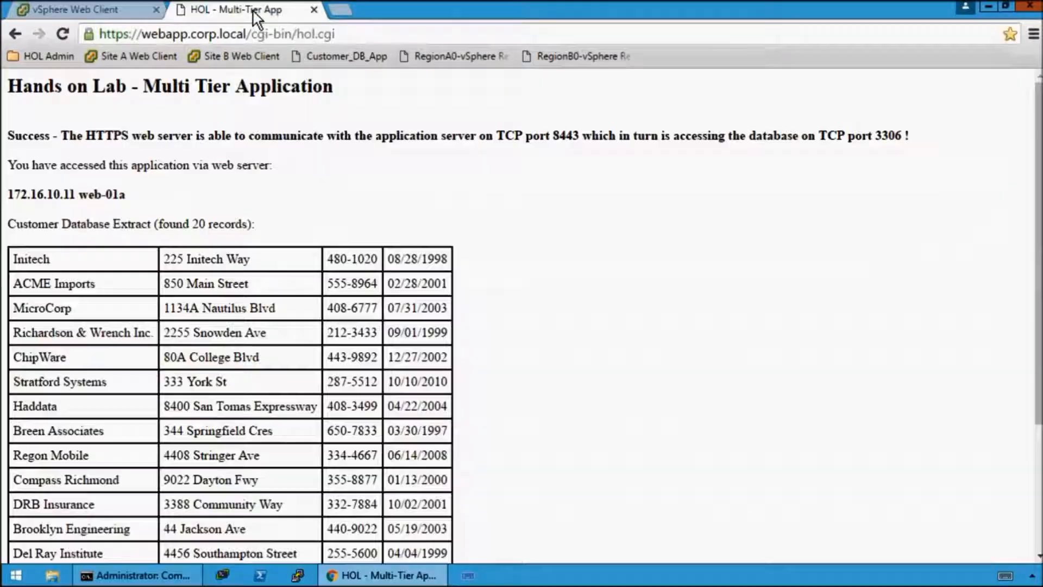
{"action": "left_click", "coordinate": [61, 37]}
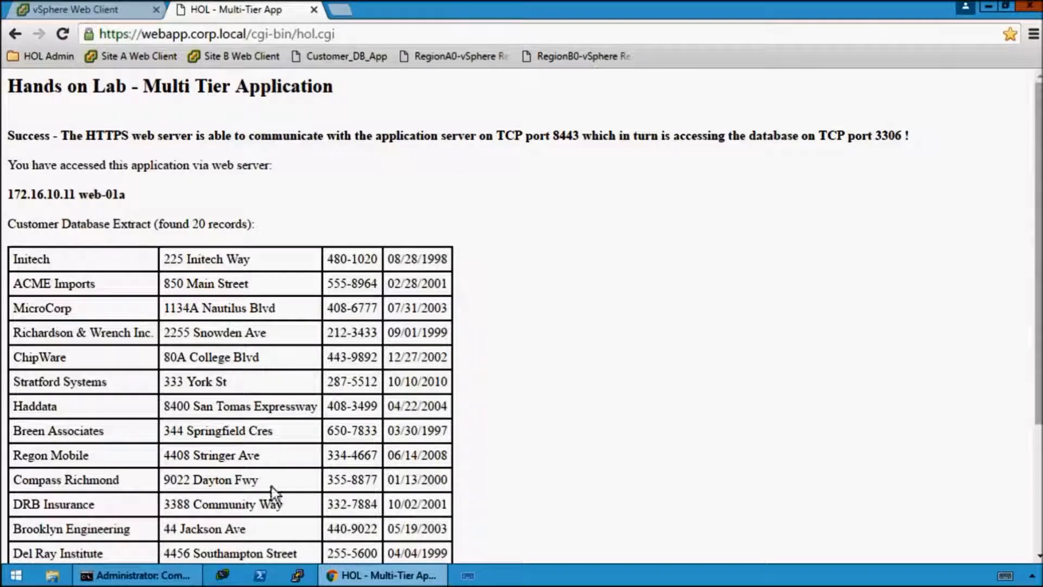
Return to Command Prompt and ping the web server at 172.16.10.11
{"action": "left_click", "coordinate": [155, 577]}
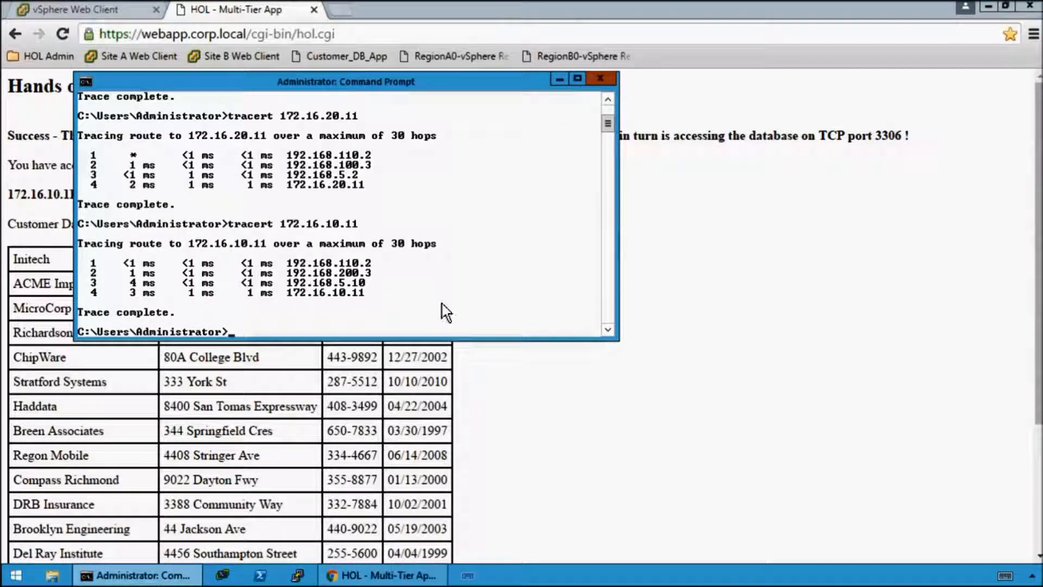
{"action": "key", "text": "Up"}
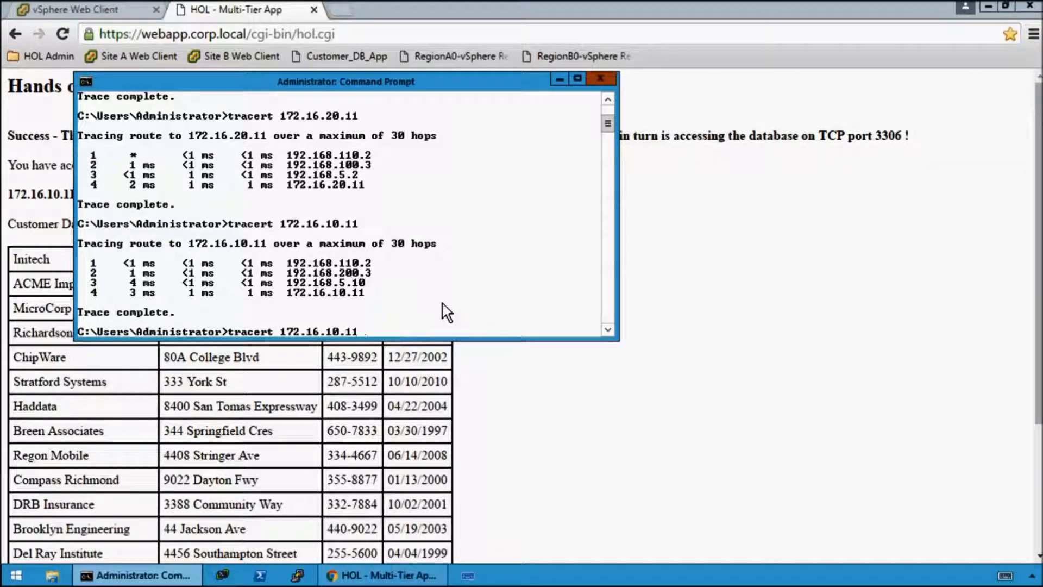
{"action": "key", "text": "Left"}
{"action": "key", "text": "Left"}
{"action": "key", "text": "Left"}
{"action": "key", "text": "Left"}
{"action": "key", "text": "Left"}
{"action": "key", "text": "Left"}
{"action": "key", "text": "Left"}
{"action": "key", "text": "Left"}
{"action": "key", "text": "Left"}
{"action": "key", "text": "Left"}
{"action": "key", "text": "Left"}
{"action": "key", "text": "Left"}
{"action": "key", "text": "BackSpace"}
{"action": "key", "text": "BackSpace"}
{"action": "key", "text": "BackSpace"}
{"action": "key", "text": "BackSpace"}
{"action": "key", "text": "BackSpace"}
{"action": "key", "text": "BackSpace"}
{"action": "key", "text": "BackSpace"}
{"action": "key", "text": "BackSpace"}
{"action": "type", "text": "ping"}
{"action": "key", "text": "Return"}
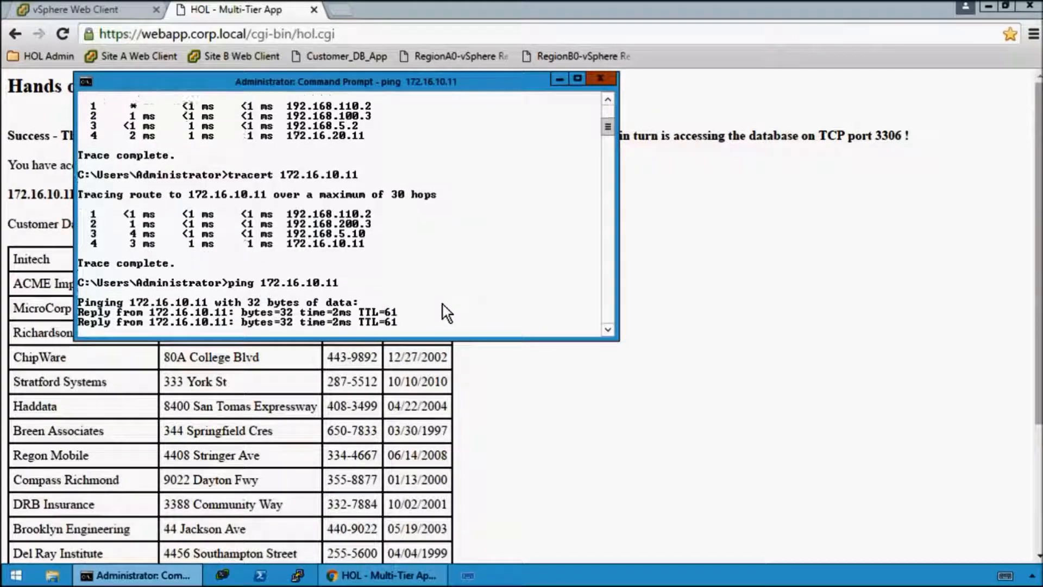
Ping the server at 172.16.20.11 from Command Prompt
{"action": "key", "text": "Up"}
{"action": "key", "text": "Left"}
{"action": "key", "text": "Left"}
{"action": "key", "text": "Left"}
{"action": "key", "text": "Left"}
{"action": "key", "text": "BackSpace"}
{"action": "type", "text": "2"}
{"action": "key", "text": "Return"}
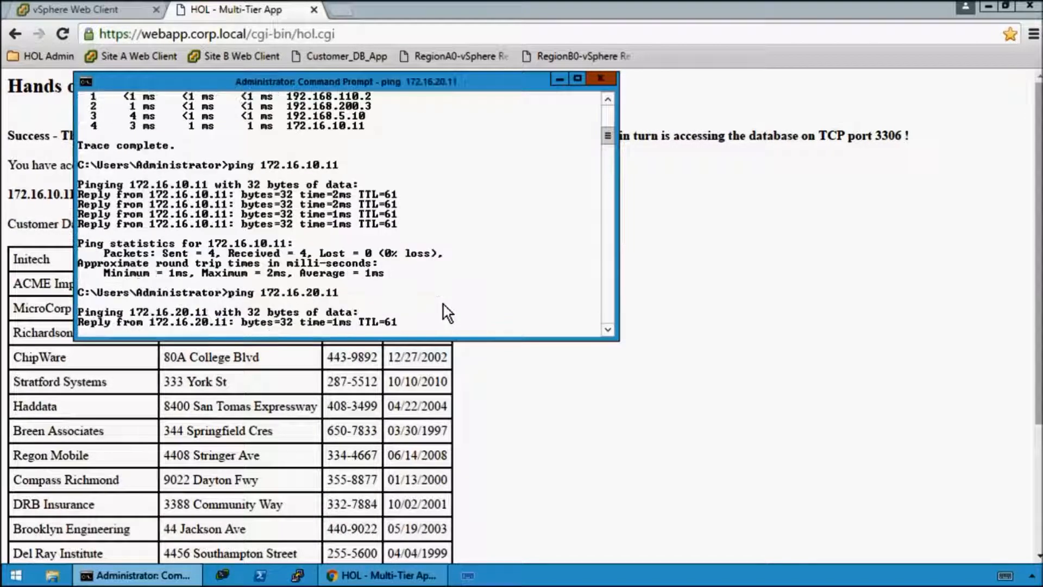
Ping the server at 172.16.30.11 from Command Prompt
{"action": "key", "text": "Up"}
{"action": "key", "text": "Left"}
{"action": "key", "text": "Left"}
{"action": "key", "text": "Left"}
{"action": "key", "text": "Left"}
{"action": "key", "text": "BackSpace"}
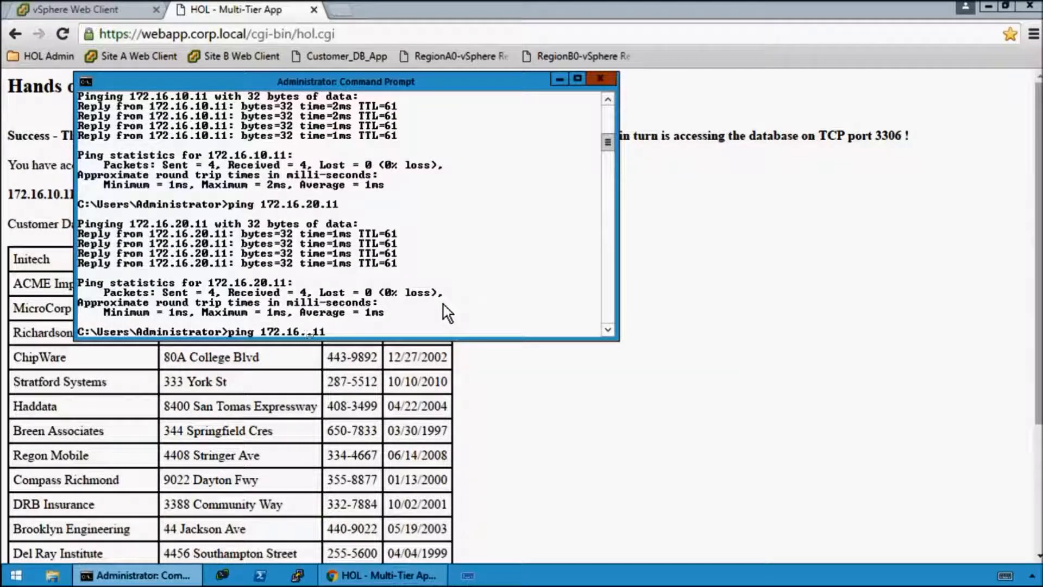
{"action": "type", "text": "3"}
{"action": "key", "text": "Return"}
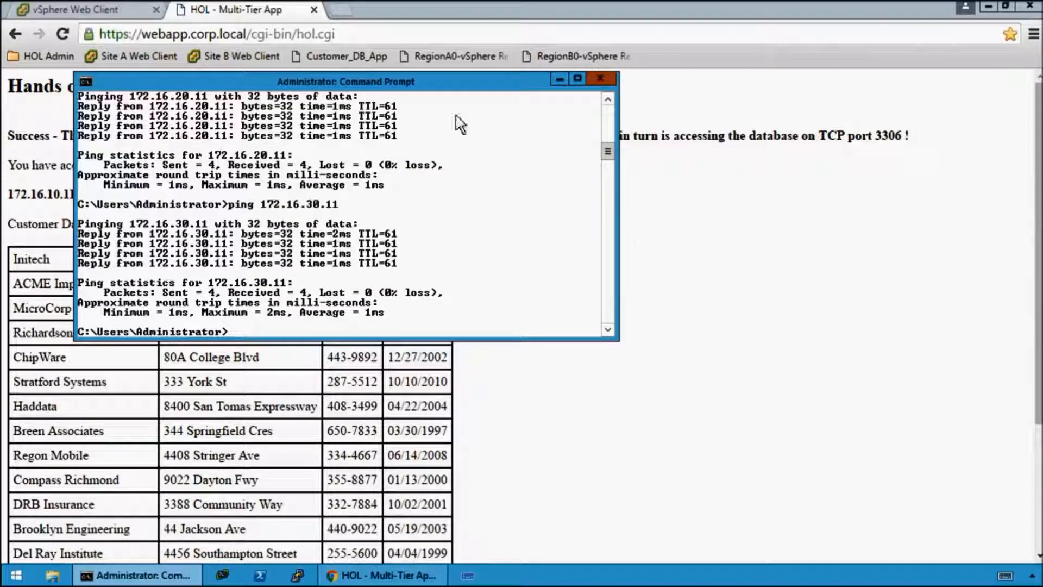
Switch to the vSphere Web Client and view the summary of web-01a under vcsa-01b.corp.local in the Hosts and Clusters inventory
{"action": "left_click", "coordinate": [123, 7]}
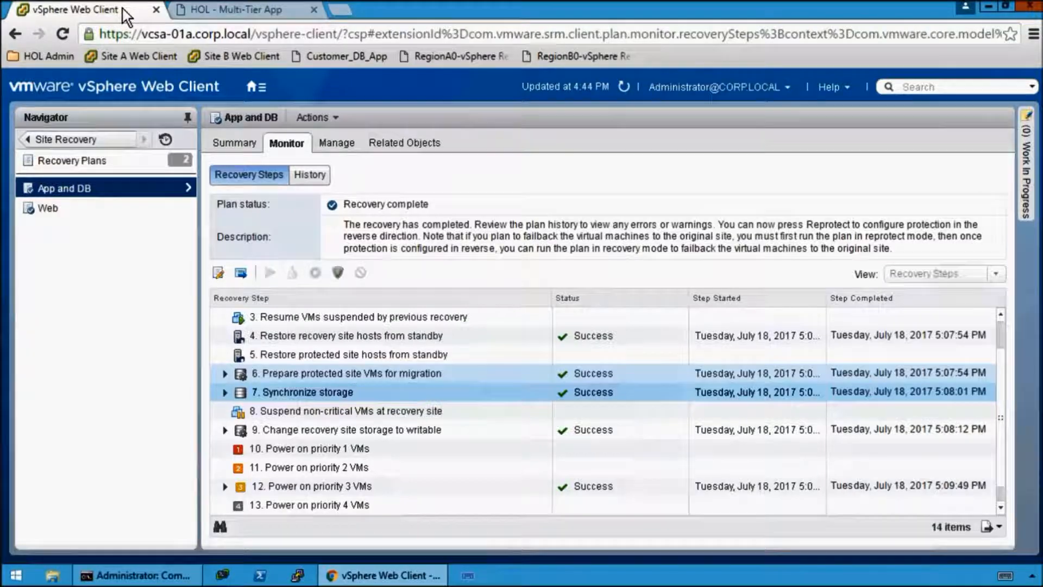
{"action": "left_click", "coordinate": [257, 88]}
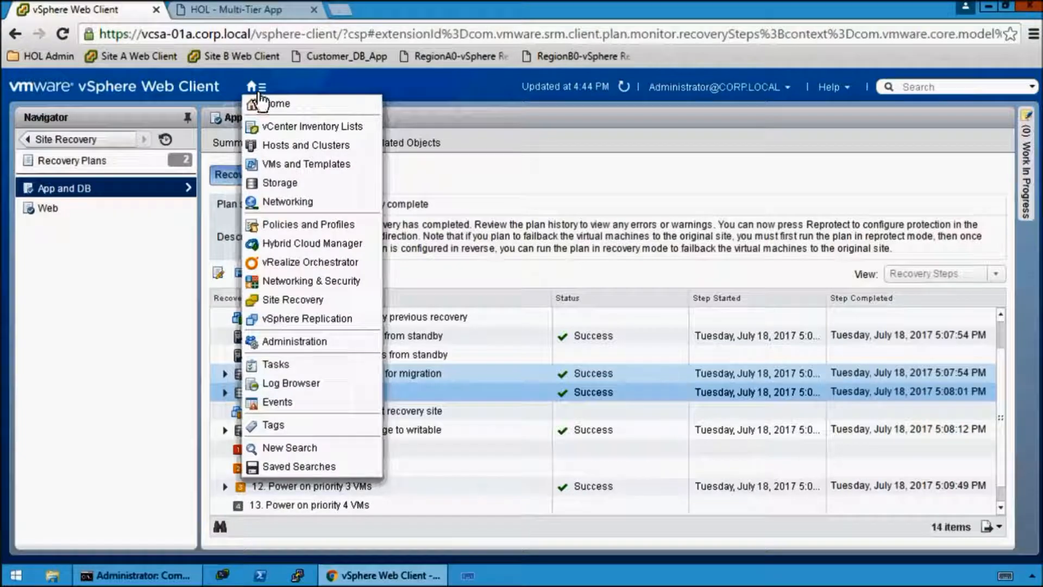
{"action": "left_click", "coordinate": [291, 146]}
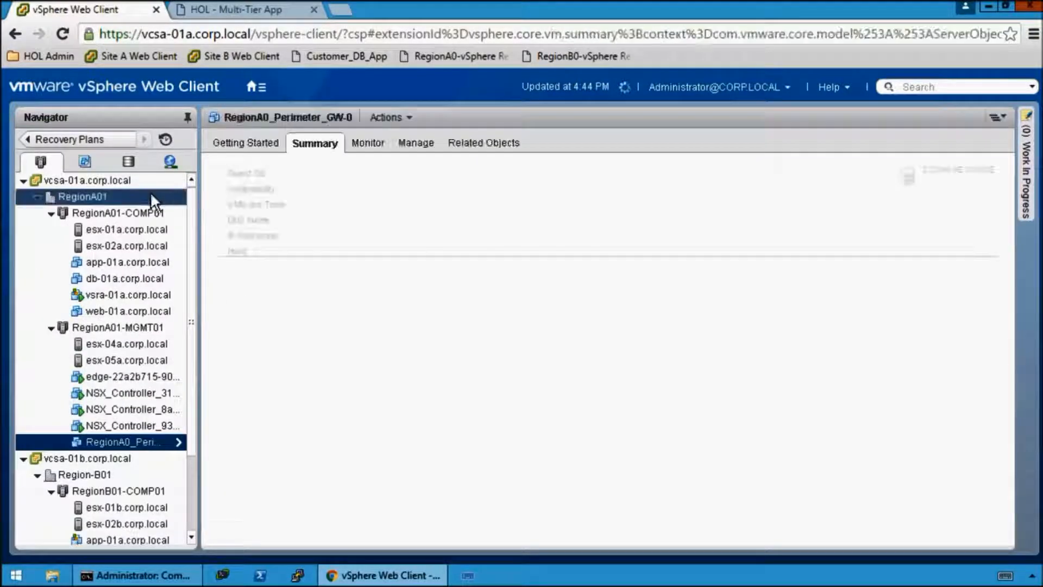
{"action": "scroll", "coordinate": [192, 488], "scroll_direction": "down", "scroll_amount": 2}
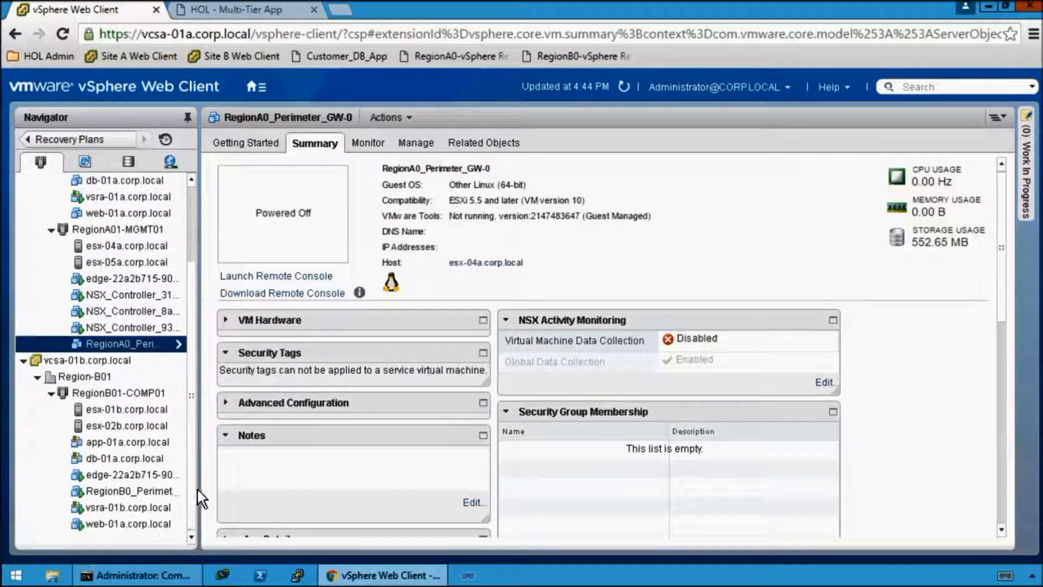
{"action": "left_click", "coordinate": [103, 392]}
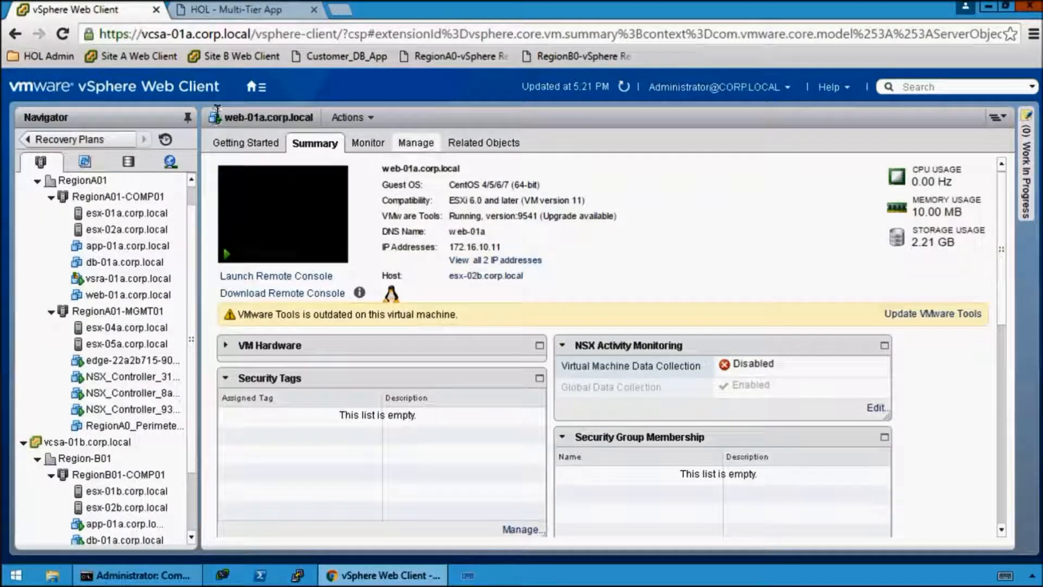
Return to the vSphere Web Client home page
{"action": "left_click", "coordinate": [262, 90]}
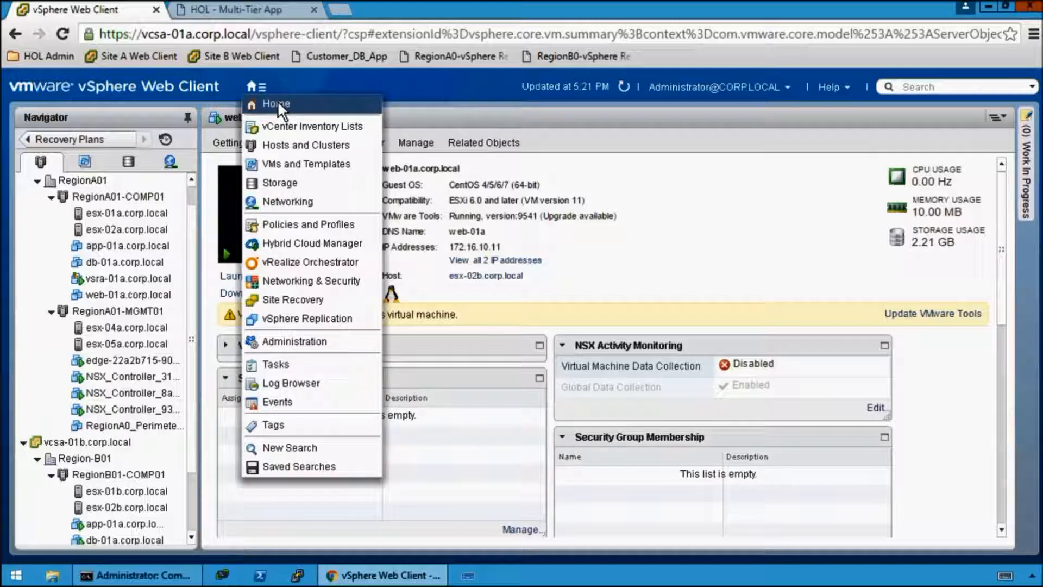
{"action": "left_click", "coordinate": [277, 104]}
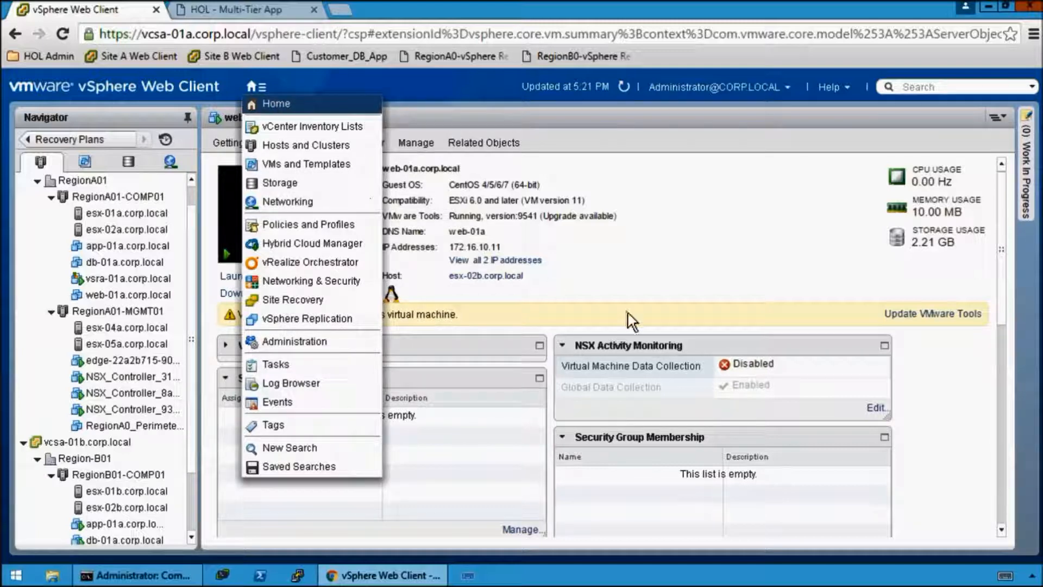